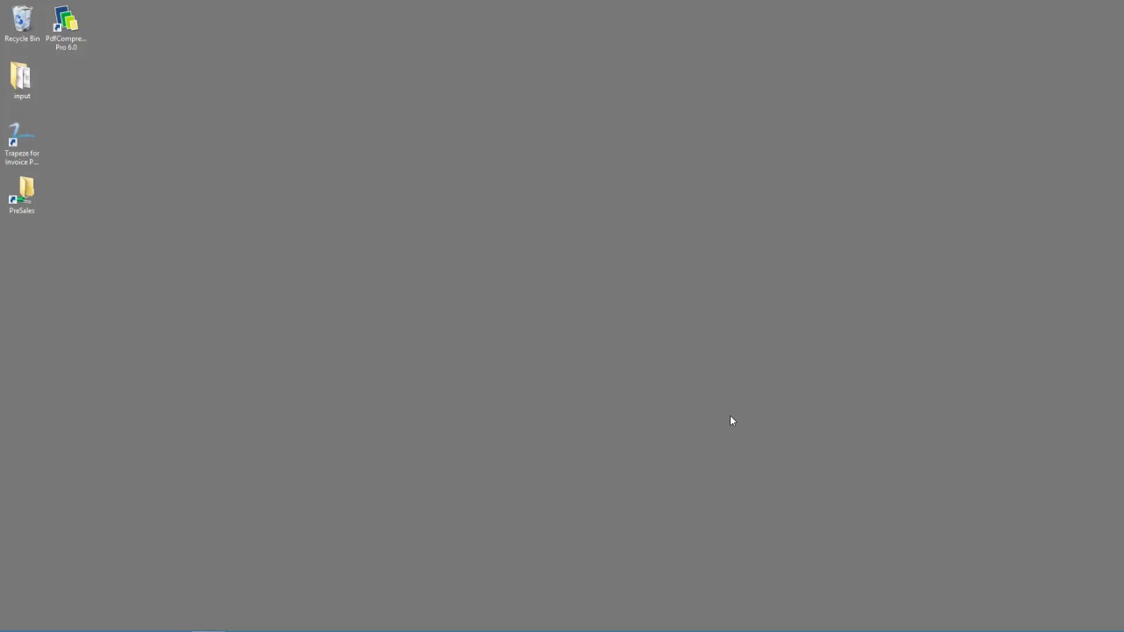
Launch PdfCompressor, dismiss the Quick Setup Wizard, and move and enlarge the main window to fill more of the desktop.
double_click(84, 42)
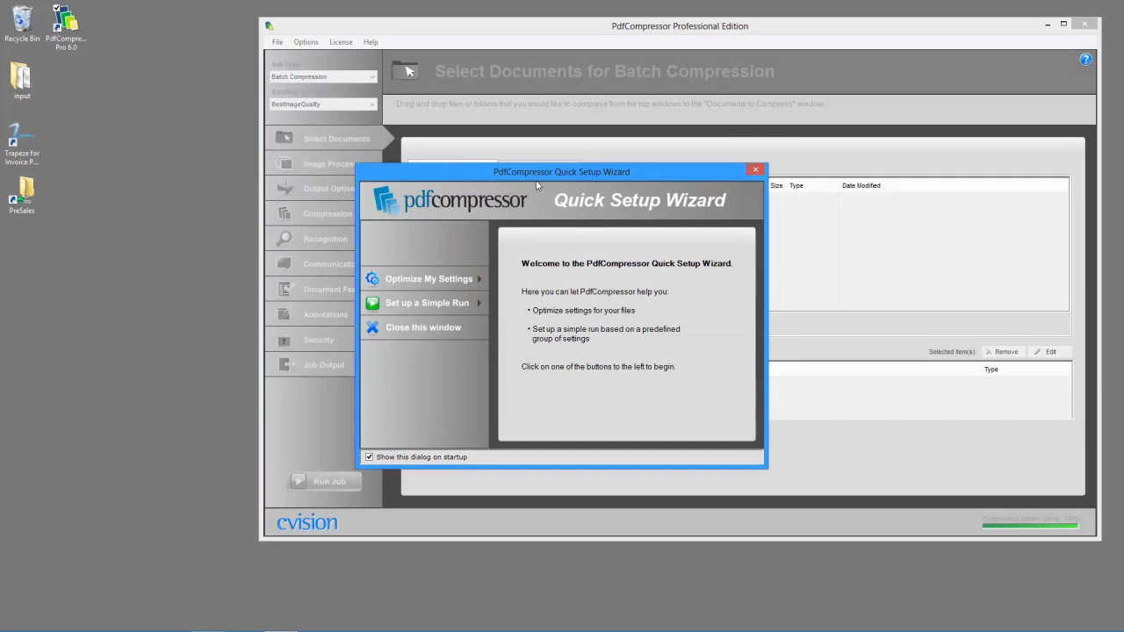
click(757, 170)
drag(694, 35, 591, 50)
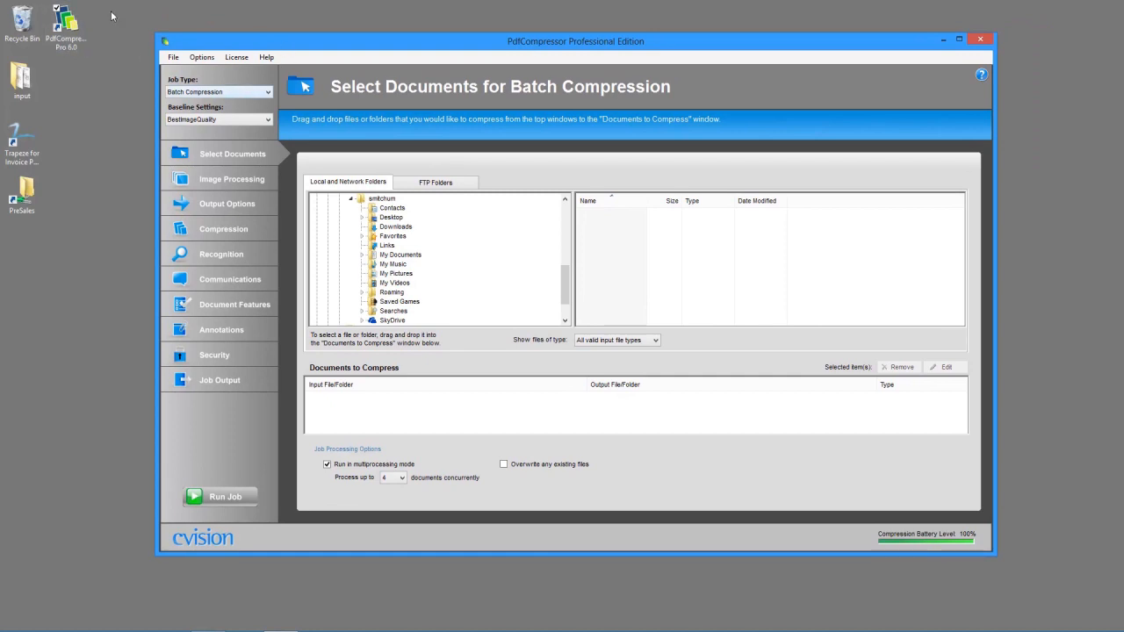
drag(155, 31, 74, 10)
drag(992, 556, 1016, 596)
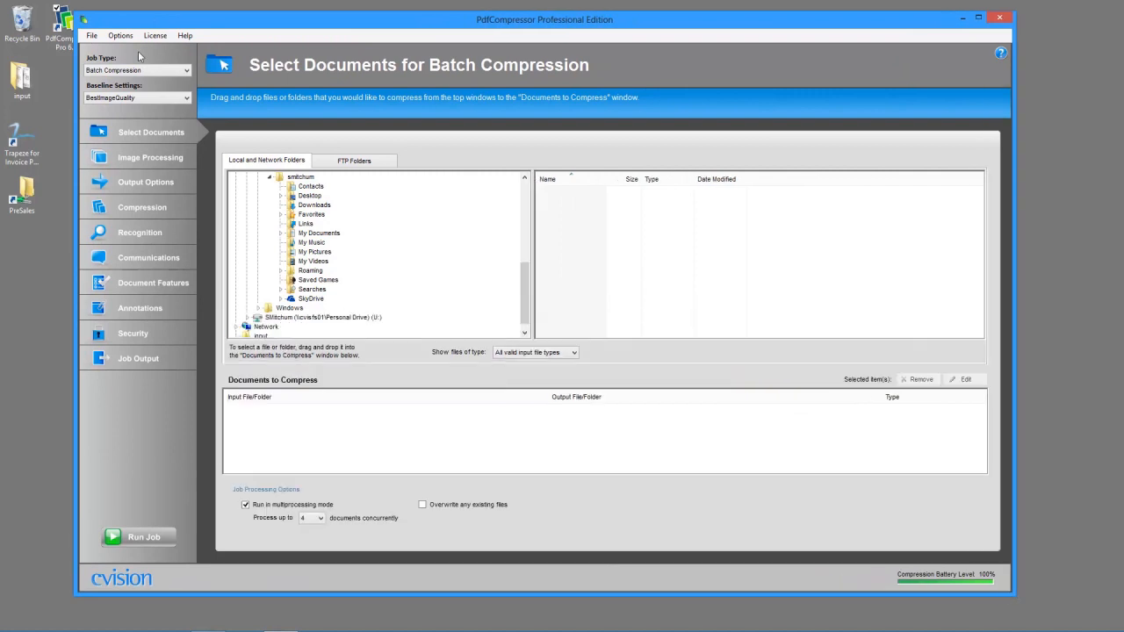
Revert the whole job configuration to the factory defaults.
click(92, 36)
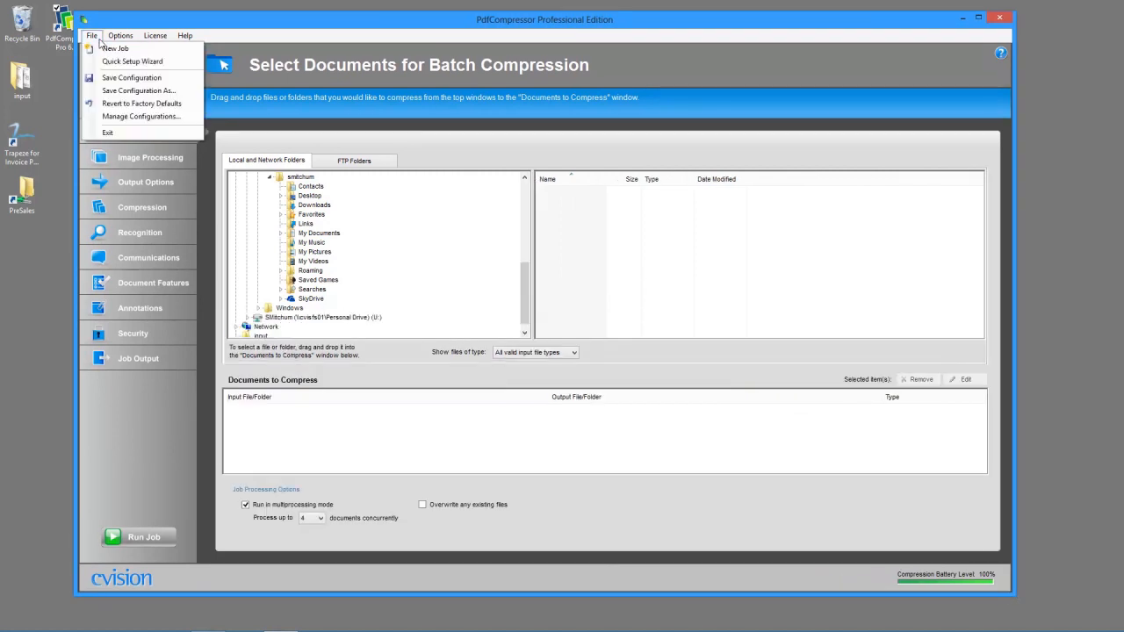
click(135, 104)
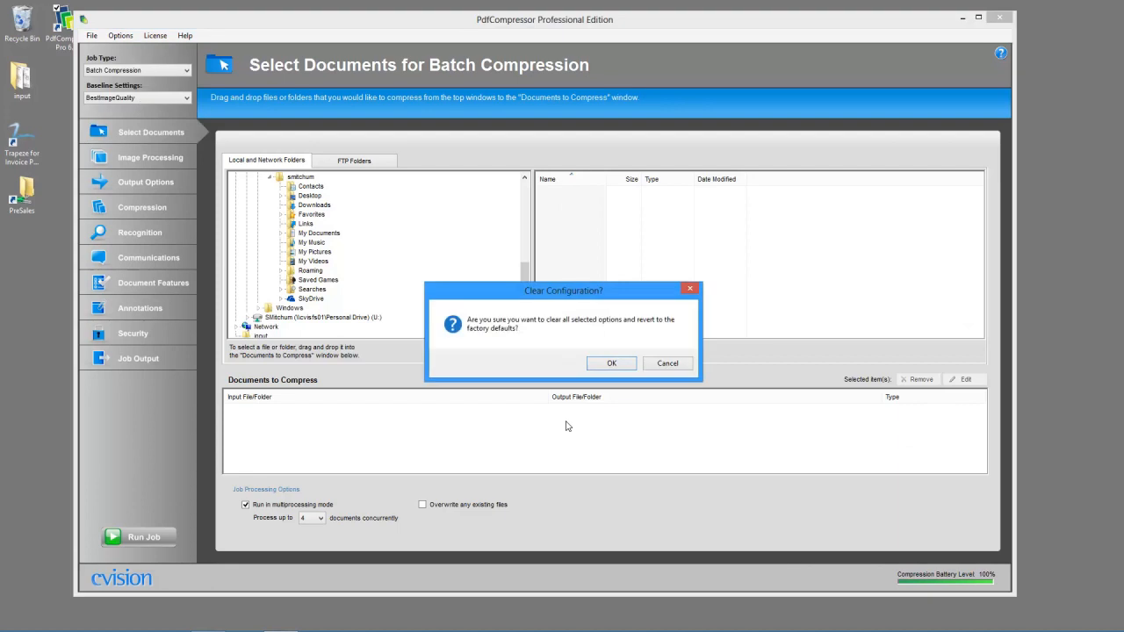
click(596, 364)
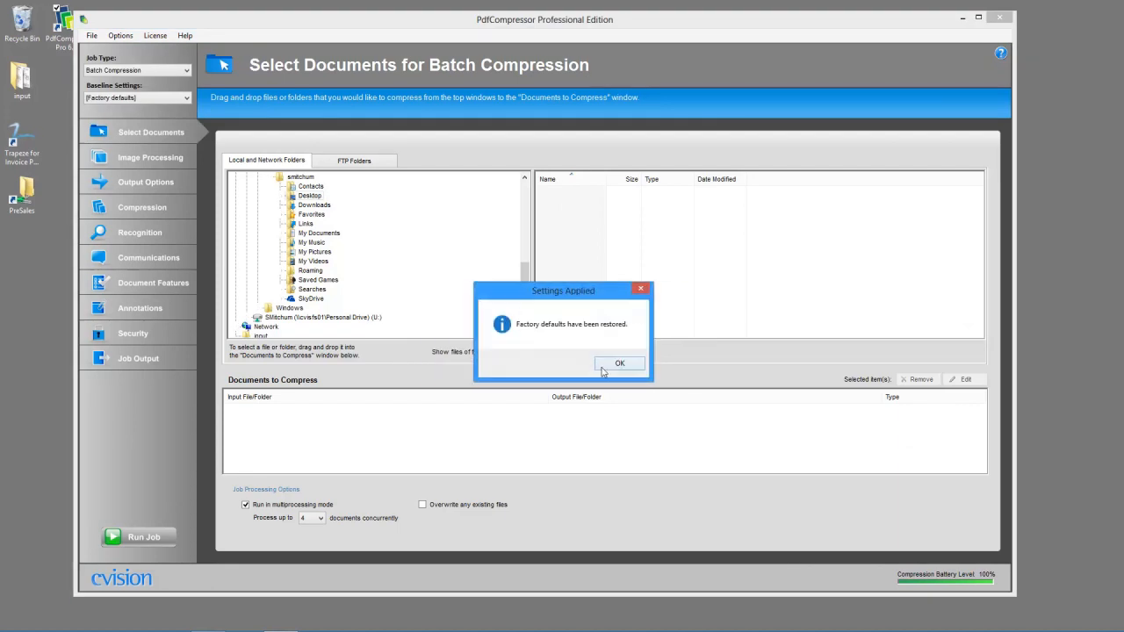
click(614, 364)
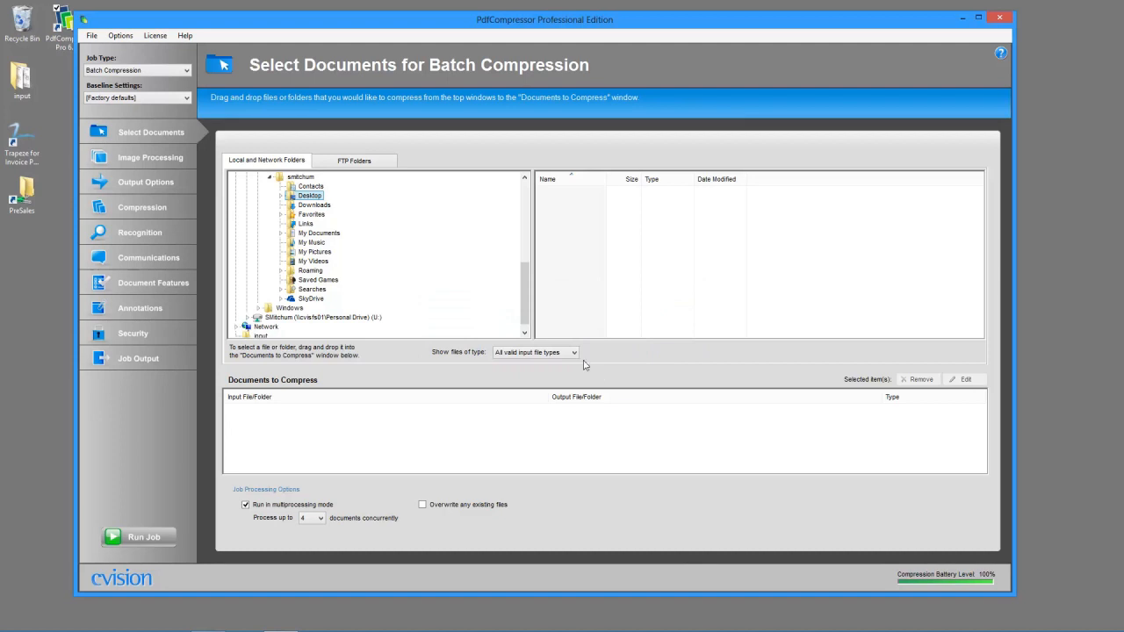
Look through the sample images in the desktop's input folder and check their file sizes, closing the viewer and minimizing the folder.
double_click(38, 83)
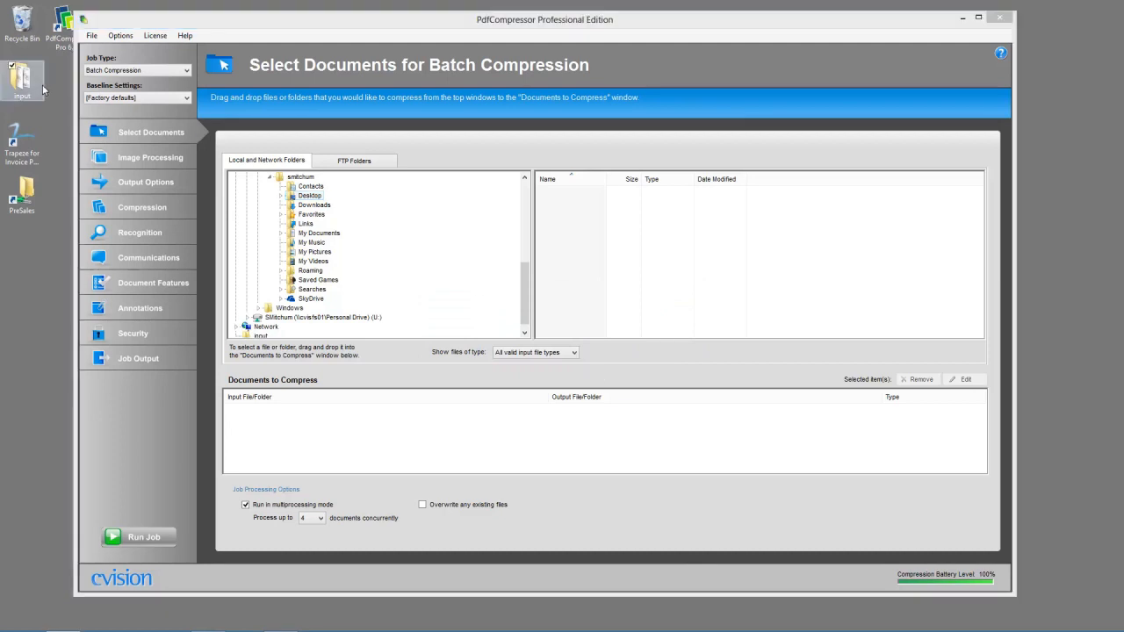
drag(750, 57, 628, 61)
double_click(538, 168)
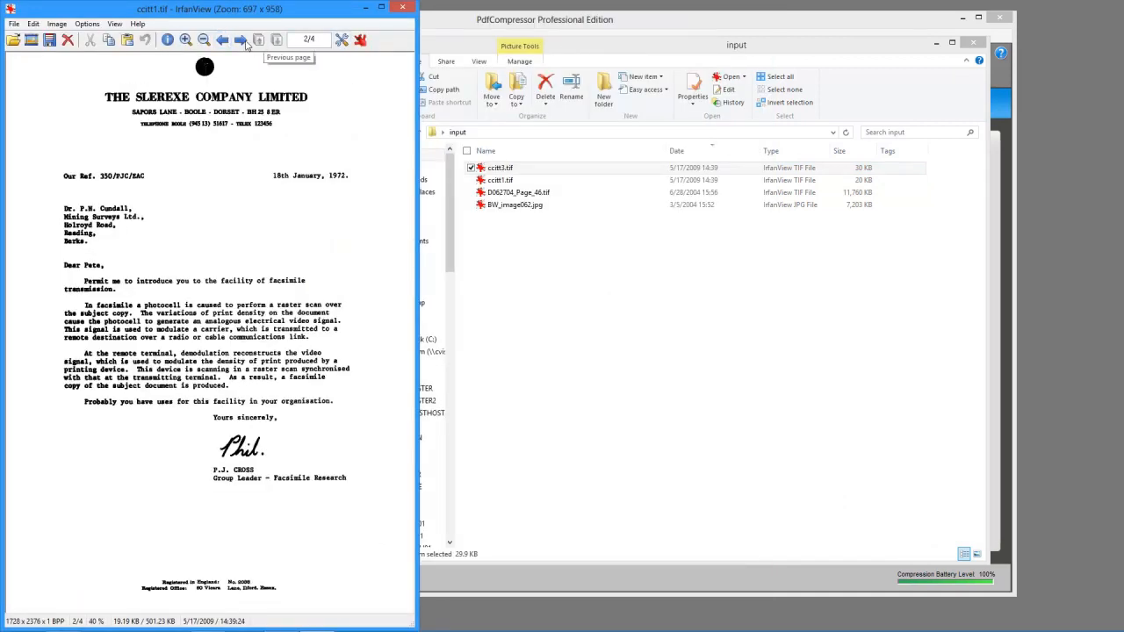
click(223, 39)
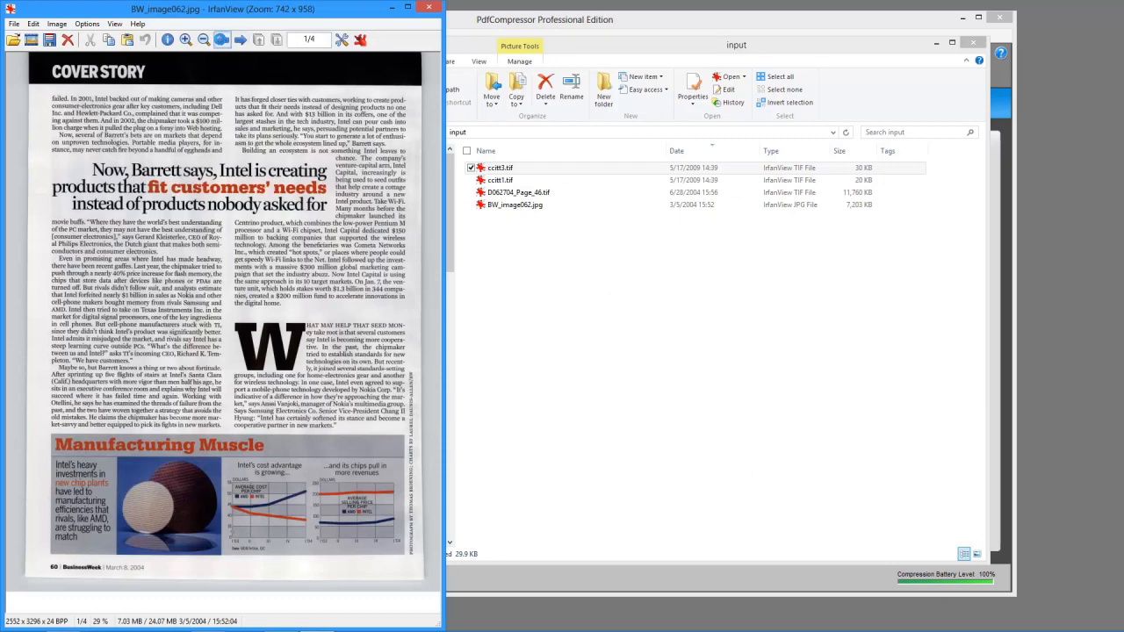
click(222, 39)
click(682, 261)
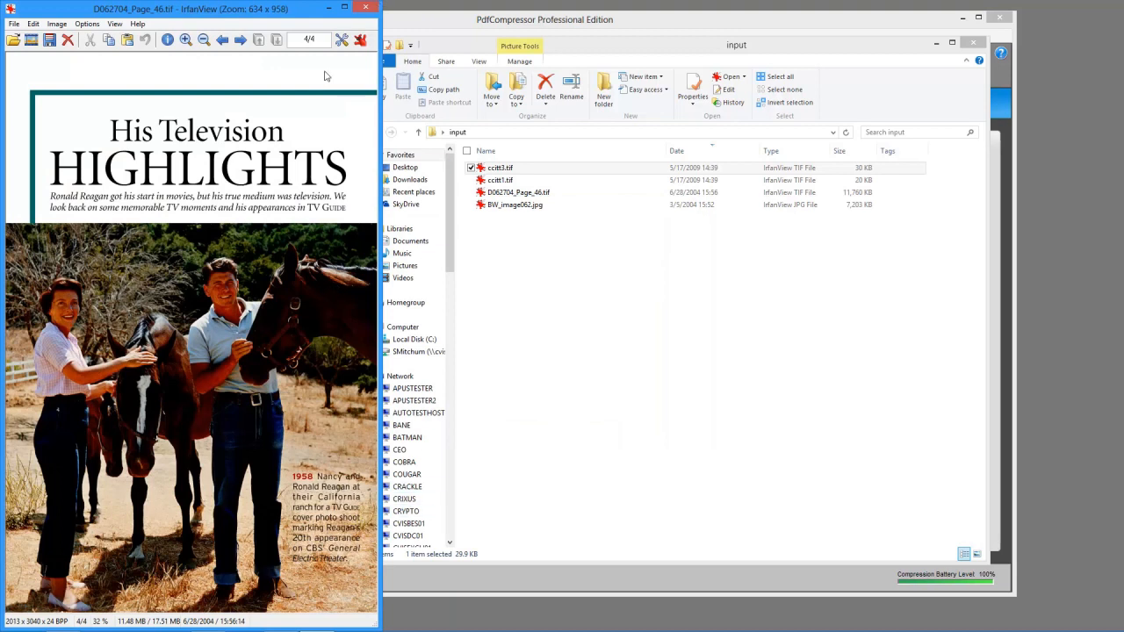
click(365, 8)
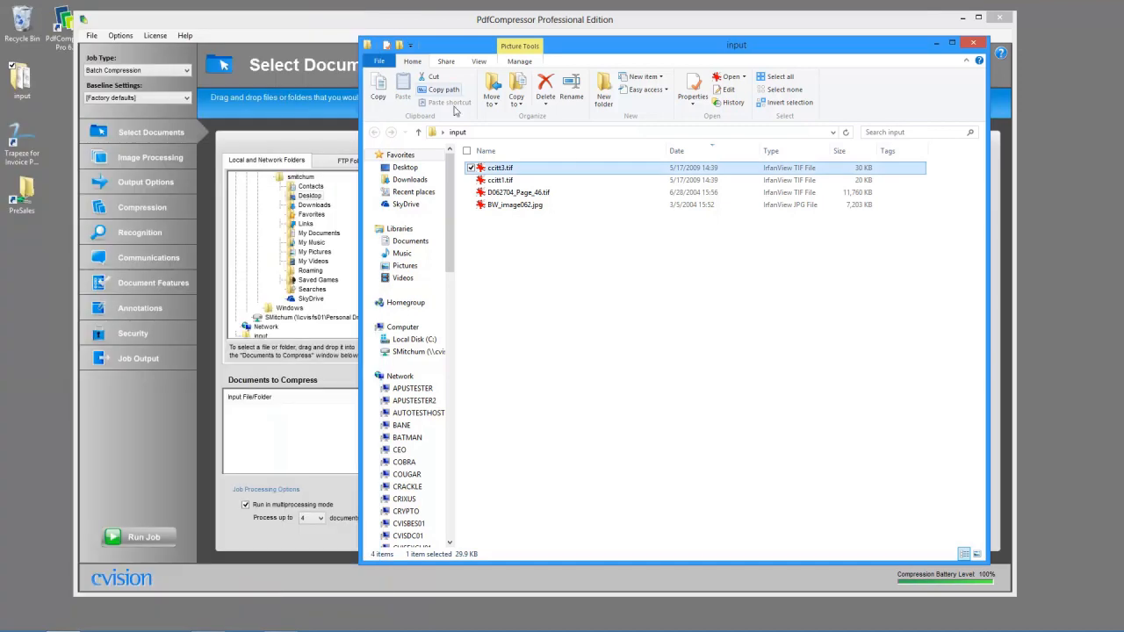
click(858, 192)
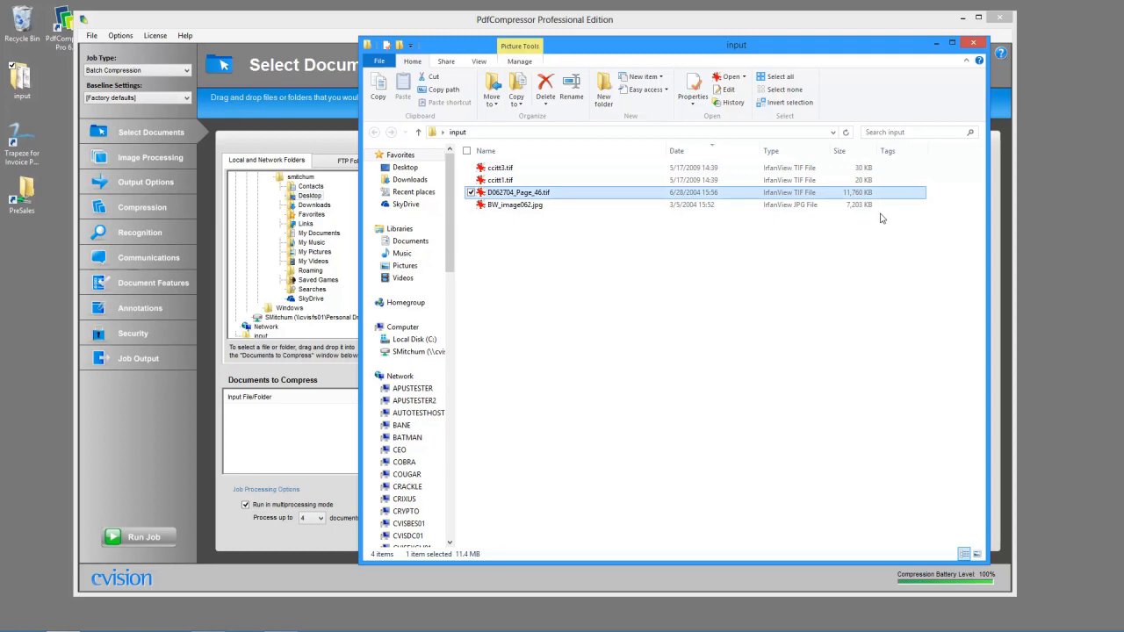
click(936, 42)
Start adding the input folder to Documents to Compress from the folder tree and centre its folder properties dialog.
drag(29, 82, 373, 437)
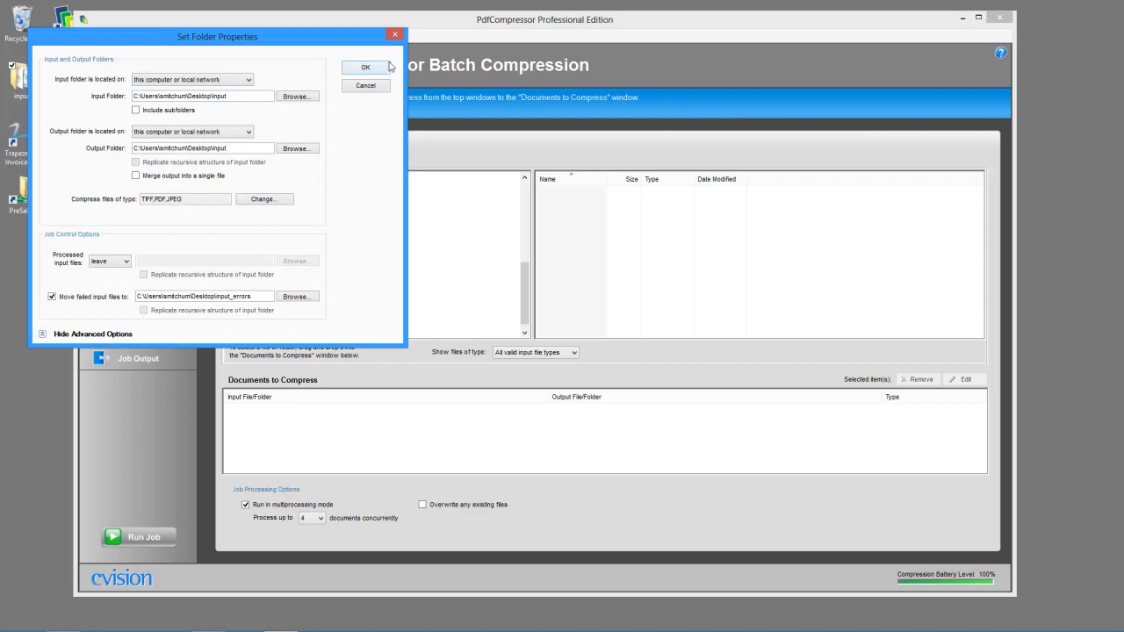
click(395, 34)
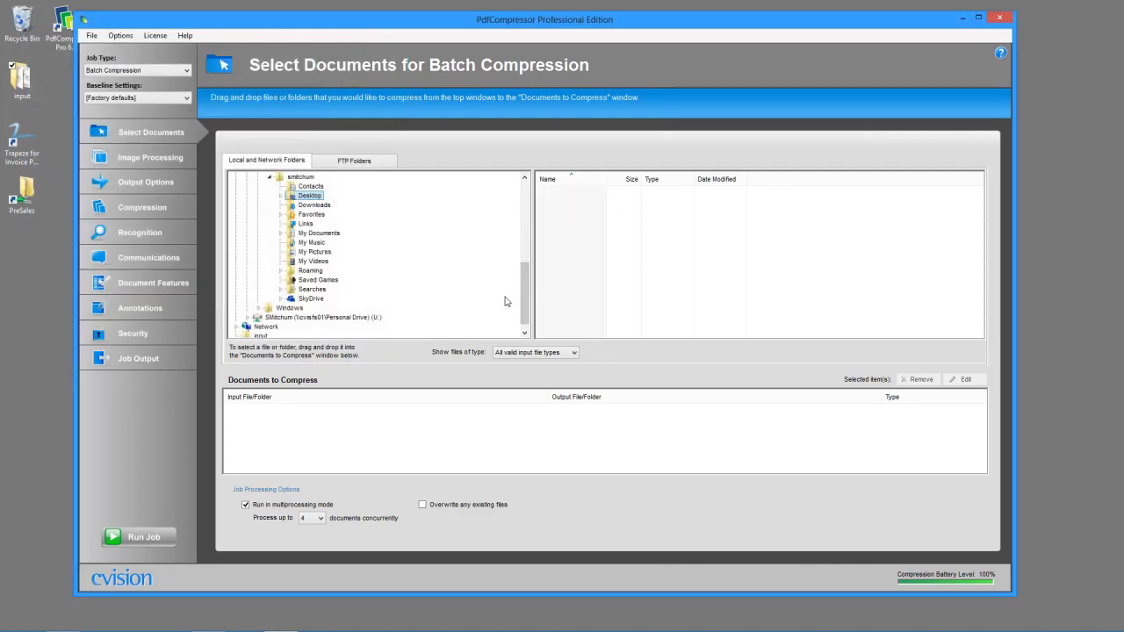
scroll(524, 299, down, 1)
drag(264, 329, 328, 446)
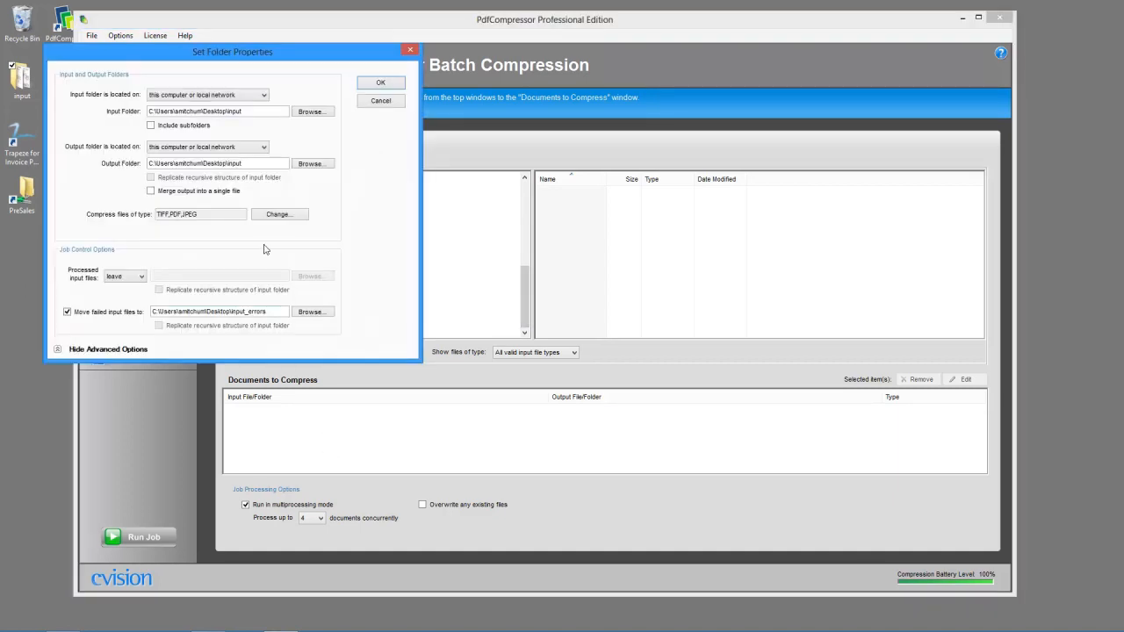
drag(190, 52, 495, 135)
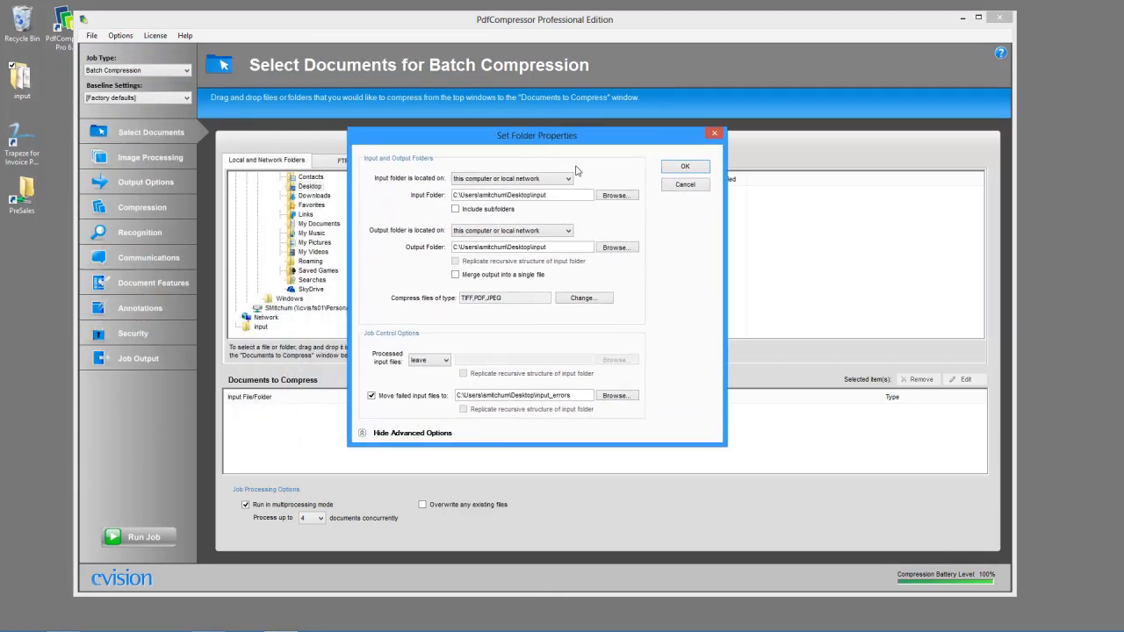
Review the input and output paths and accept TIFF, PDF and JPEG as the file types to compress.
click(563, 197)
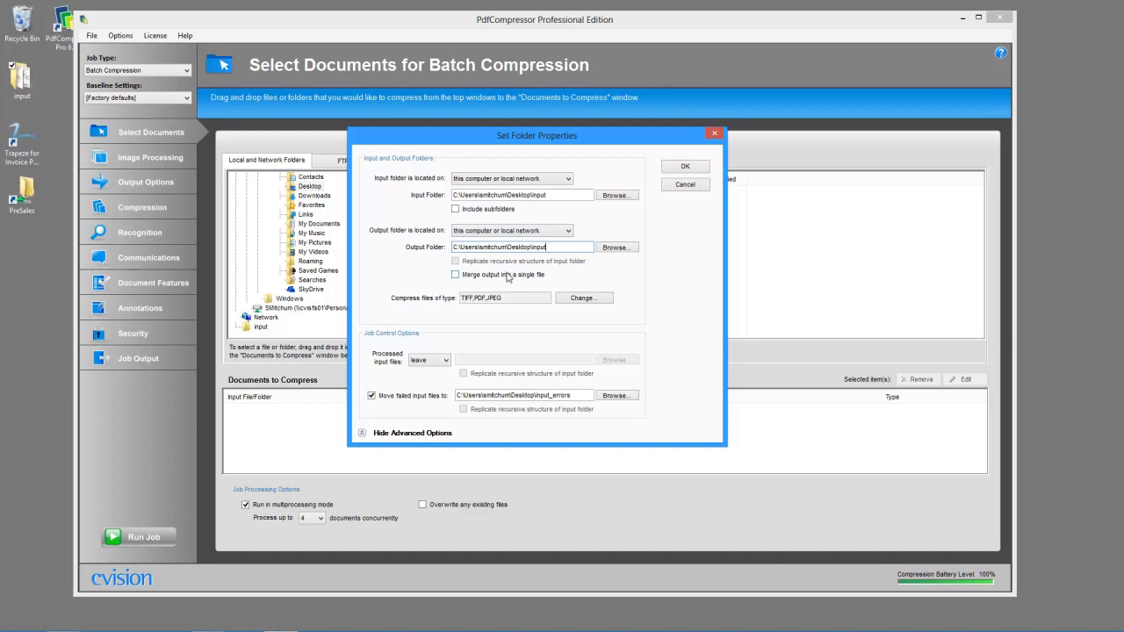
click(571, 300)
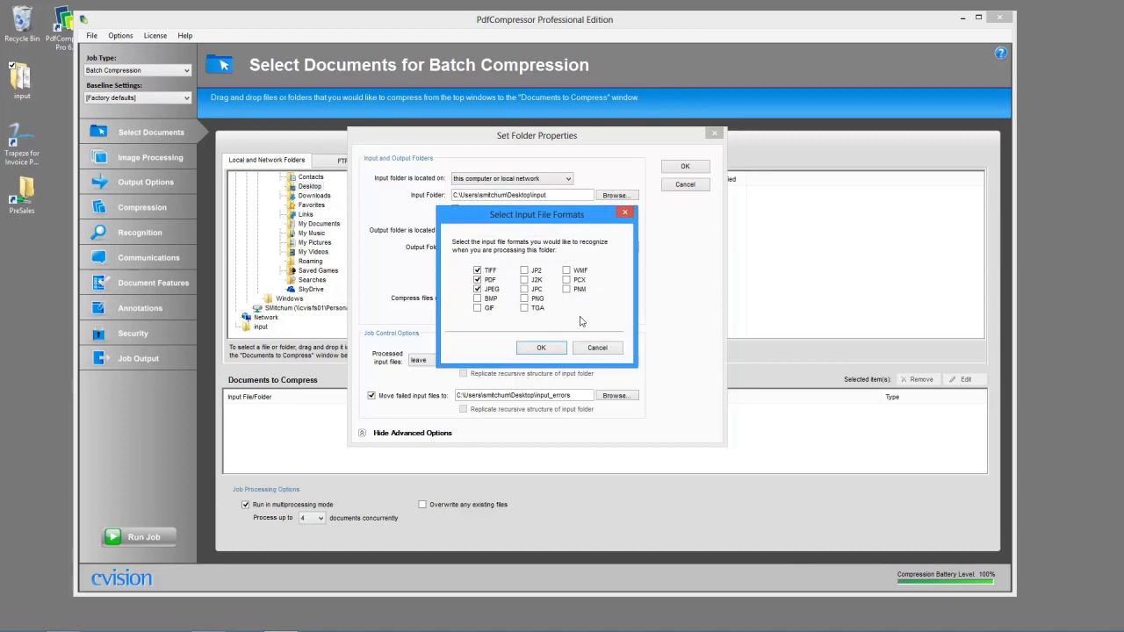
click(541, 348)
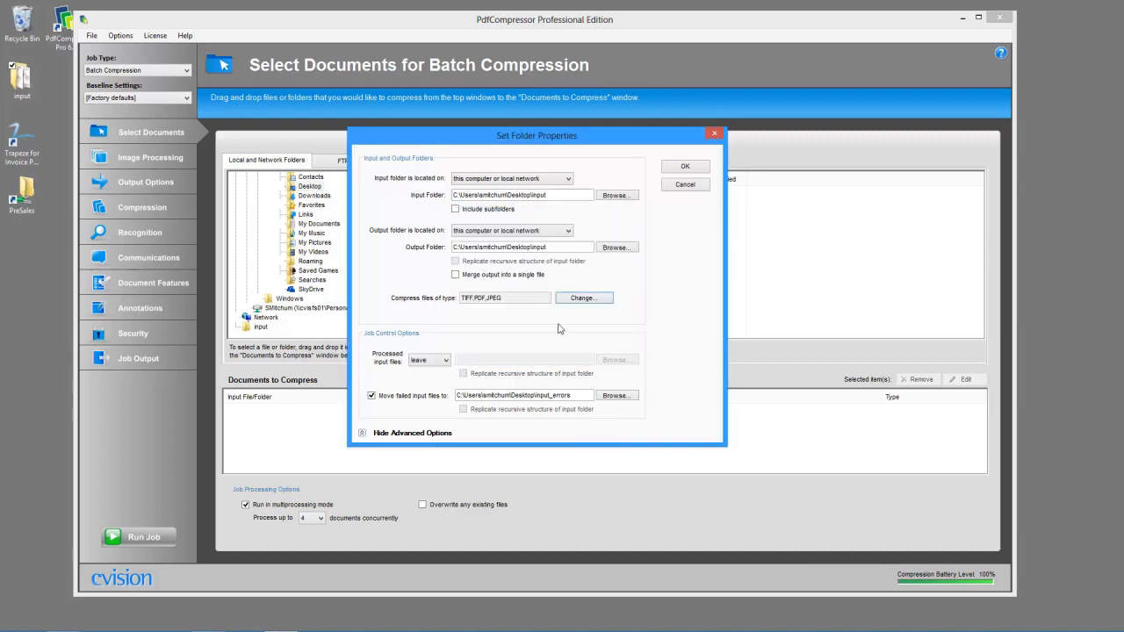
Keep processed input files set to leave, turn off moving failed input files, and accept the folder properties.
click(421, 366)
click(421, 363)
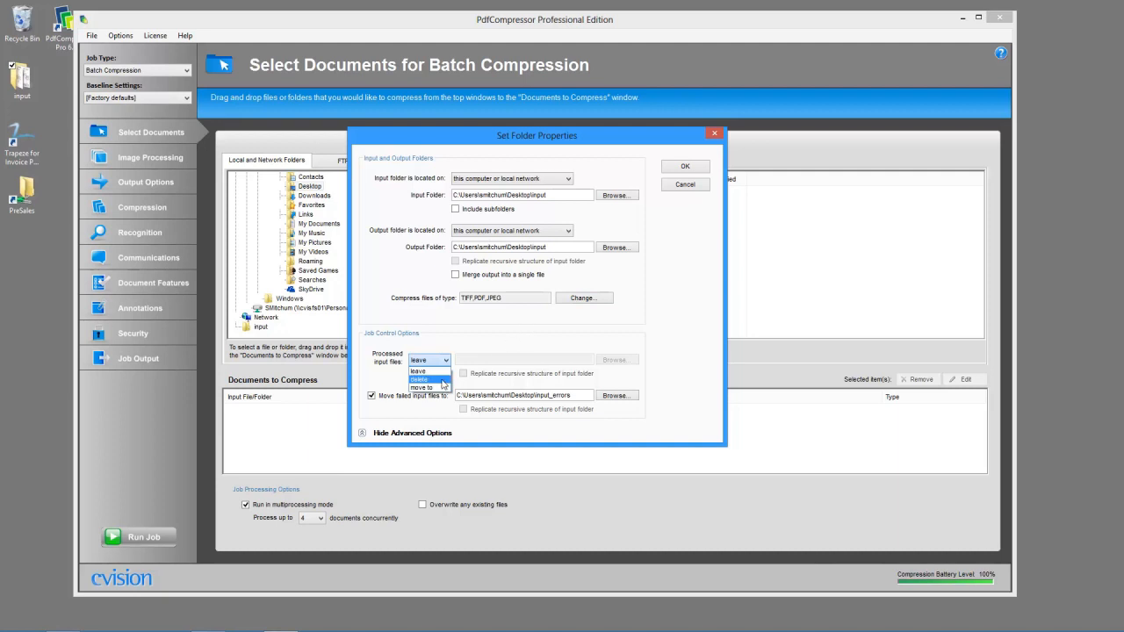
click(428, 372)
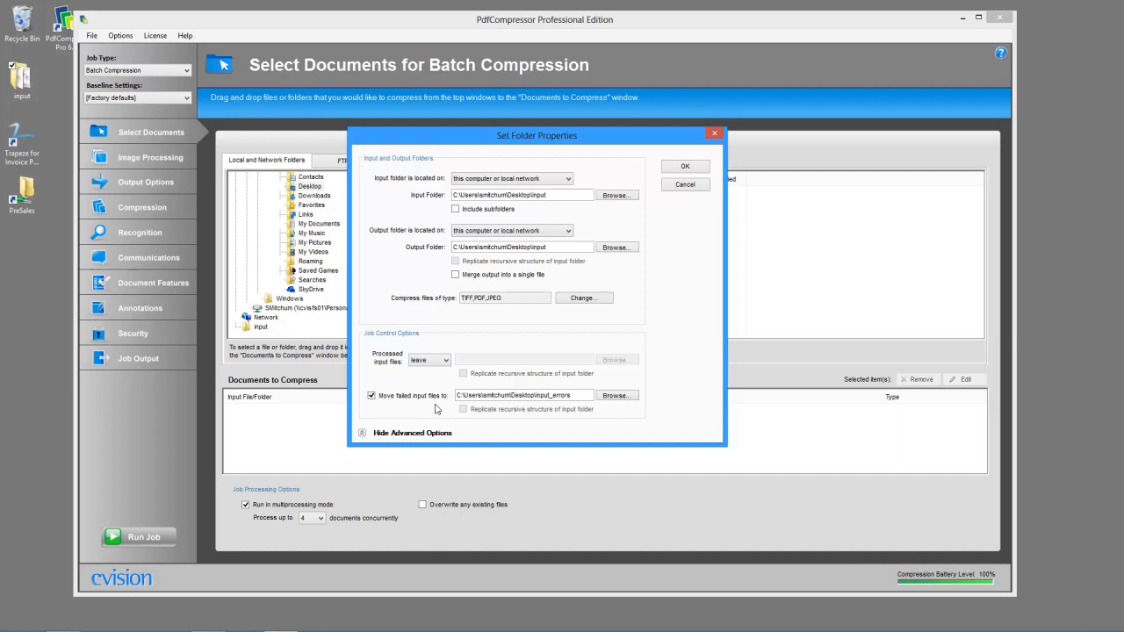
click(372, 396)
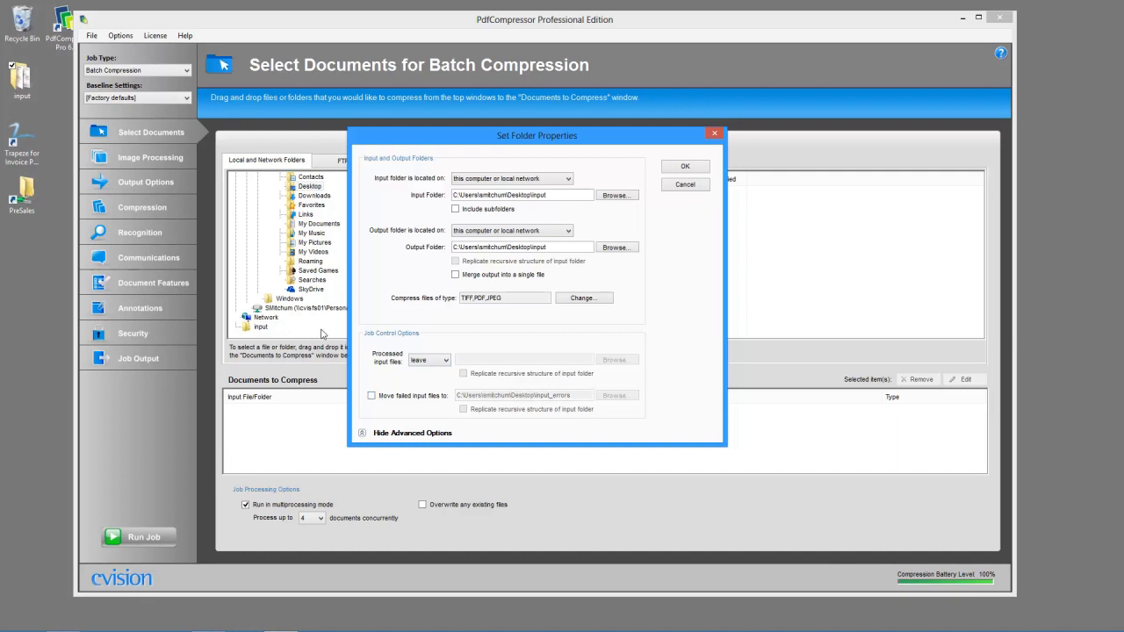
click(678, 168)
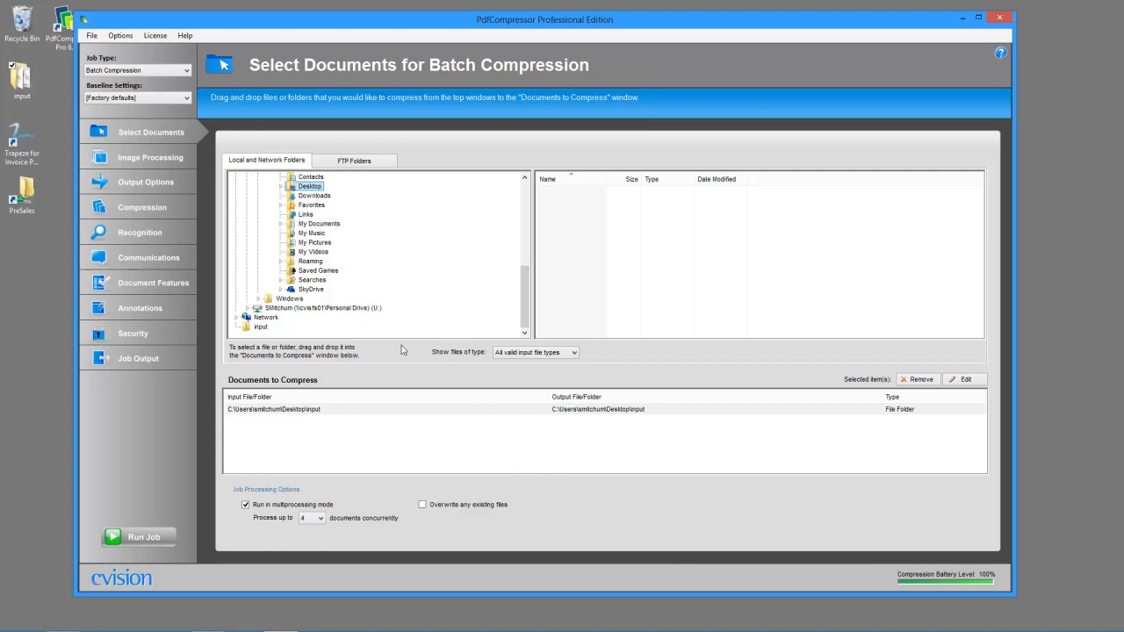
Enable despeckling for bitonal images in General Preprocessing, and inspect the bitonal resampling and greyscale colorspace remapping choices.
click(158, 162)
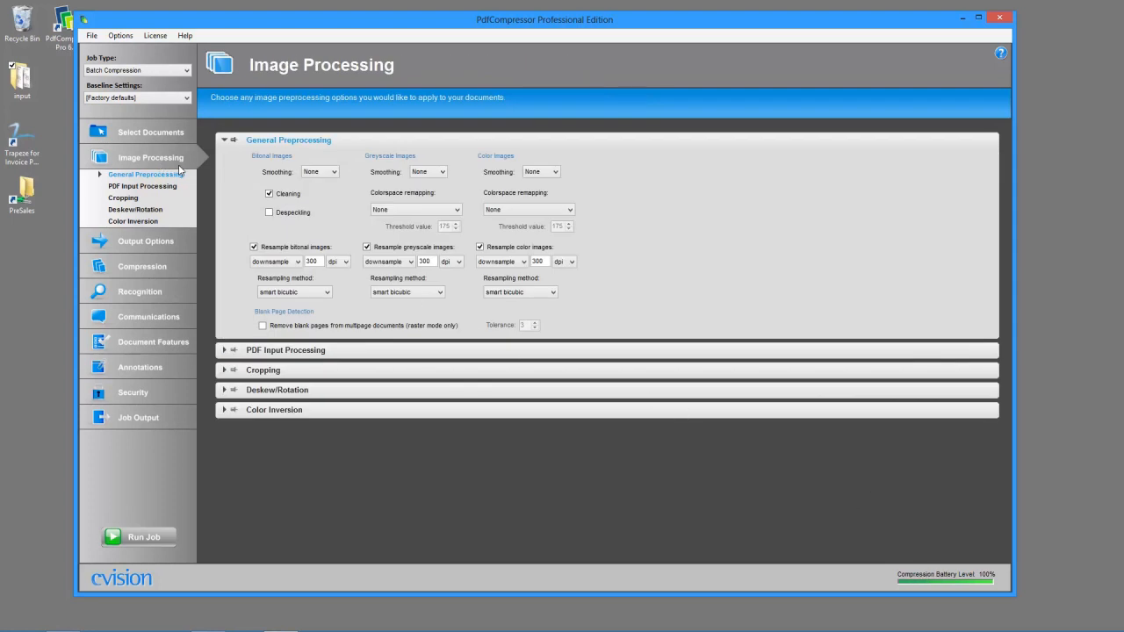
click(269, 213)
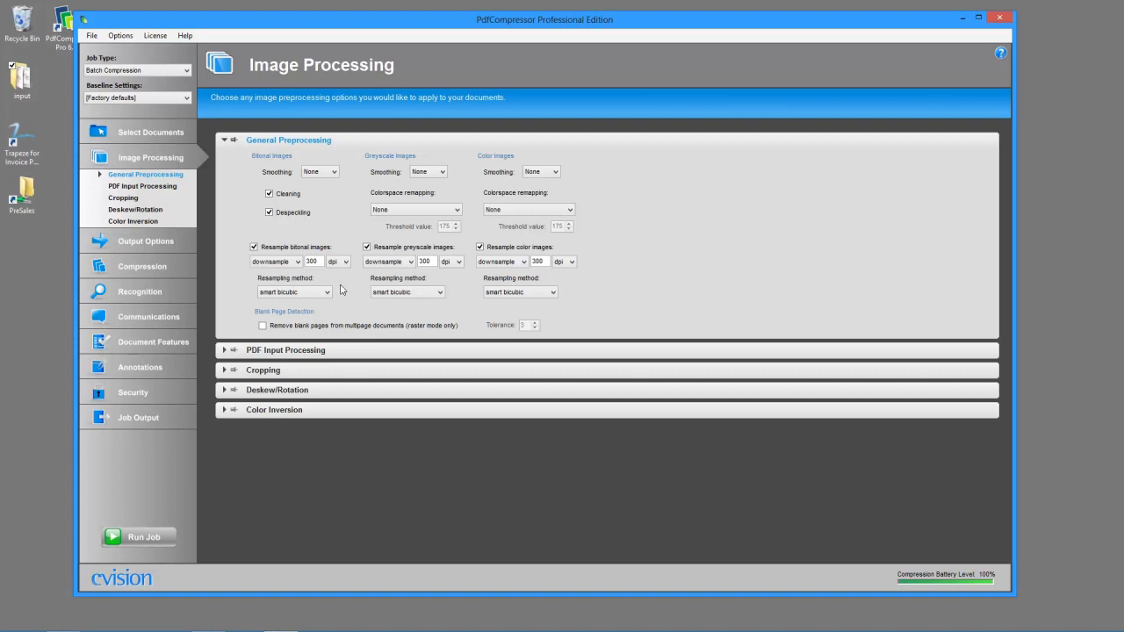
click(277, 263)
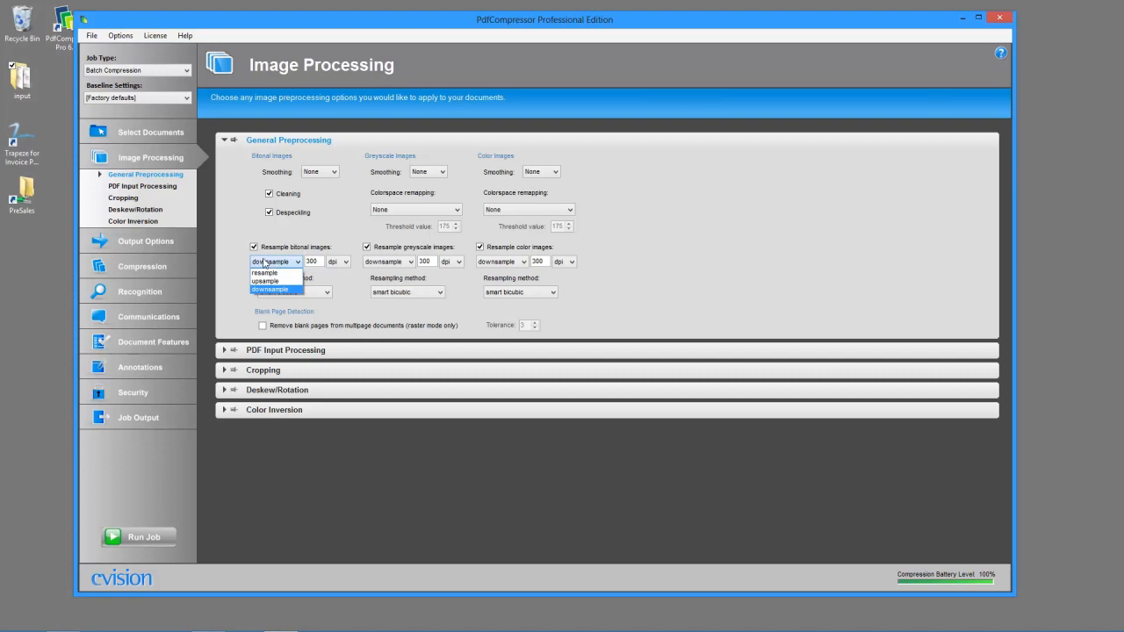
click(339, 284)
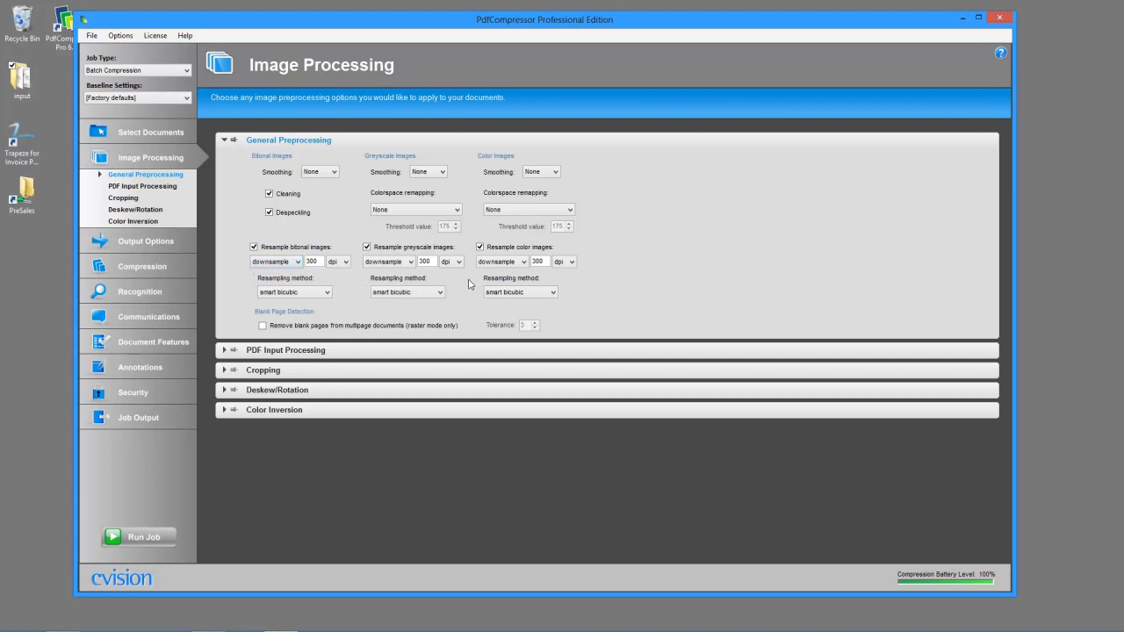
click(451, 214)
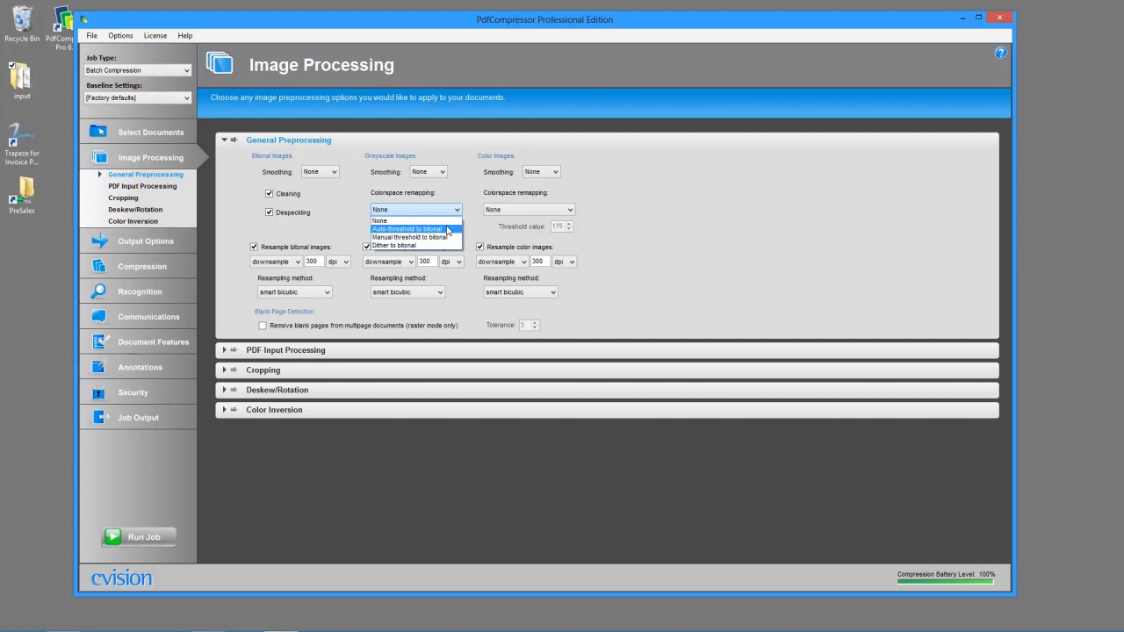
click(649, 236)
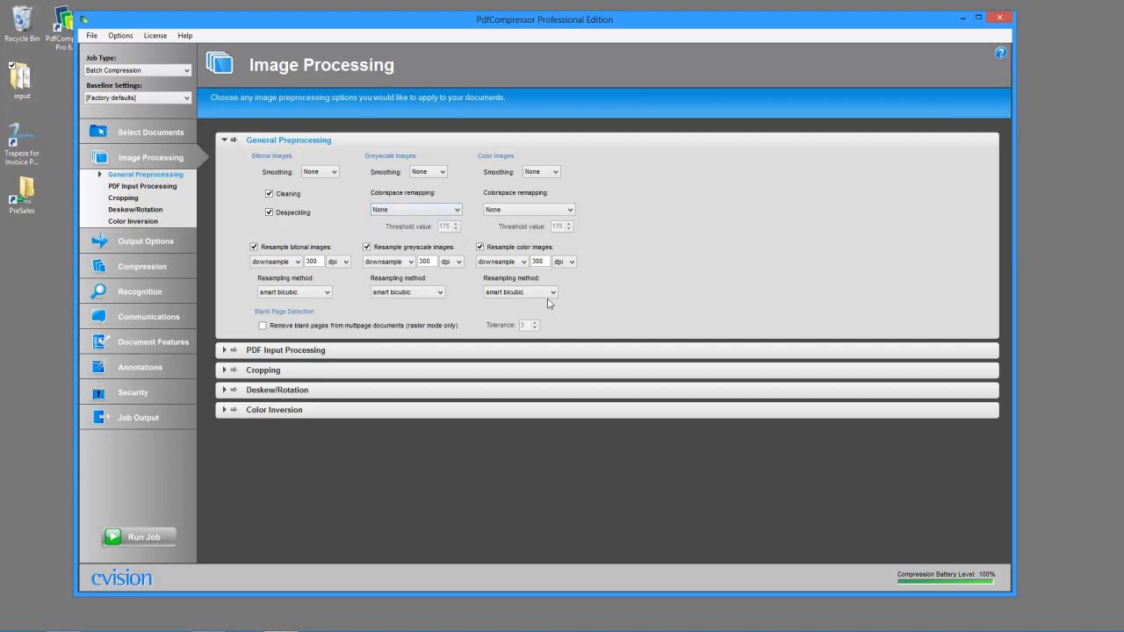
Set PDF input to rasterize each page for both compression and OCR/recognition, and check the page deskew/rotation choices.
click(224, 349)
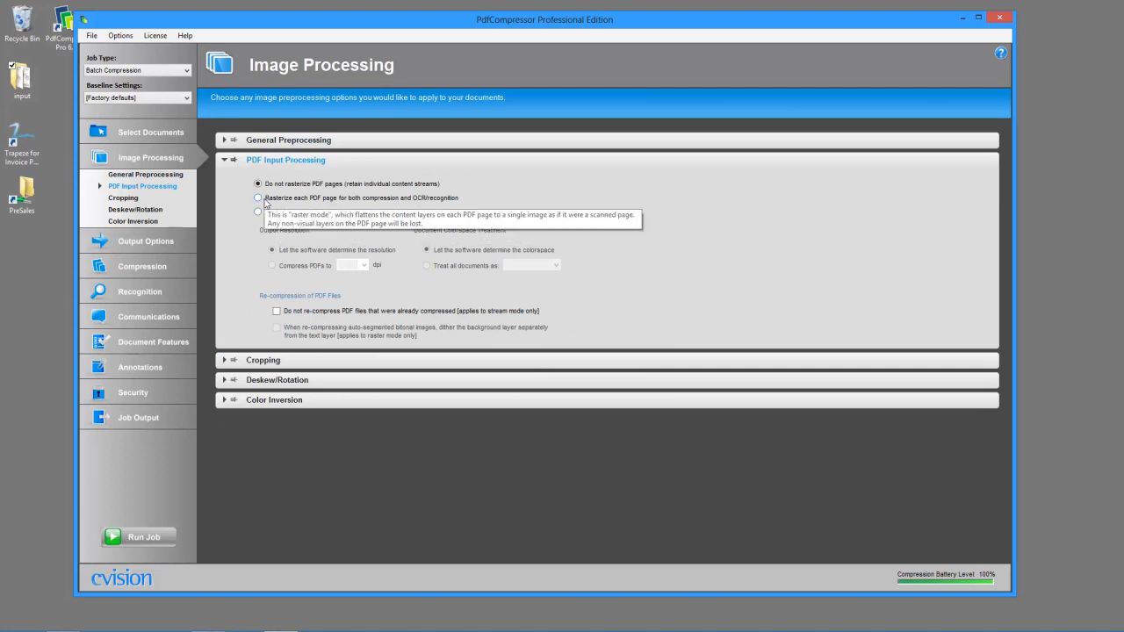
click(280, 201)
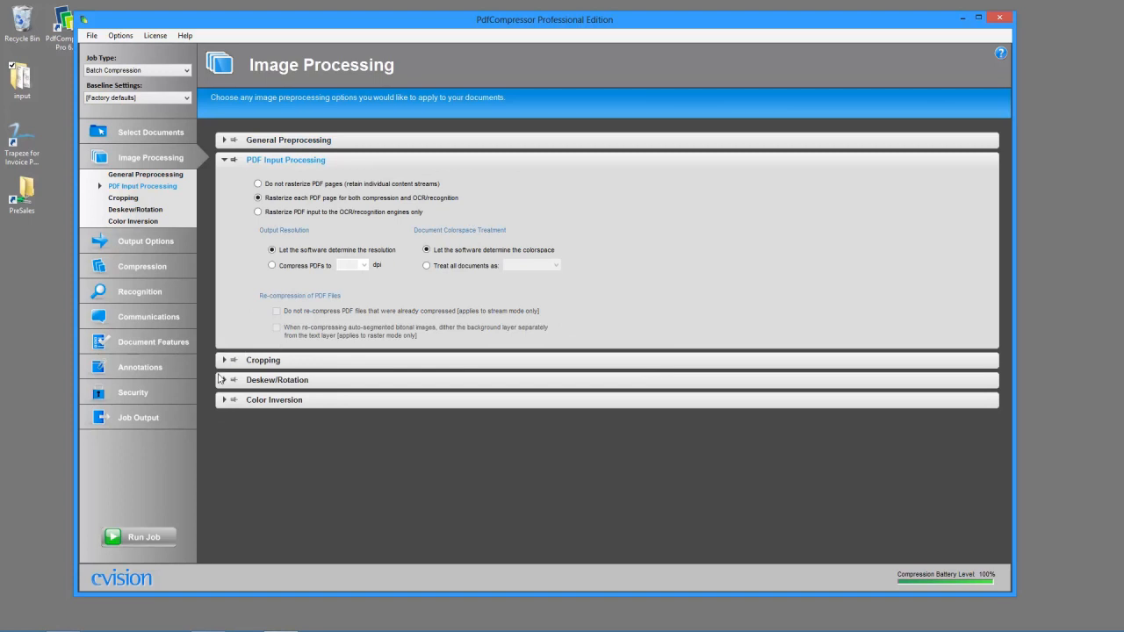
click(224, 380)
click(427, 226)
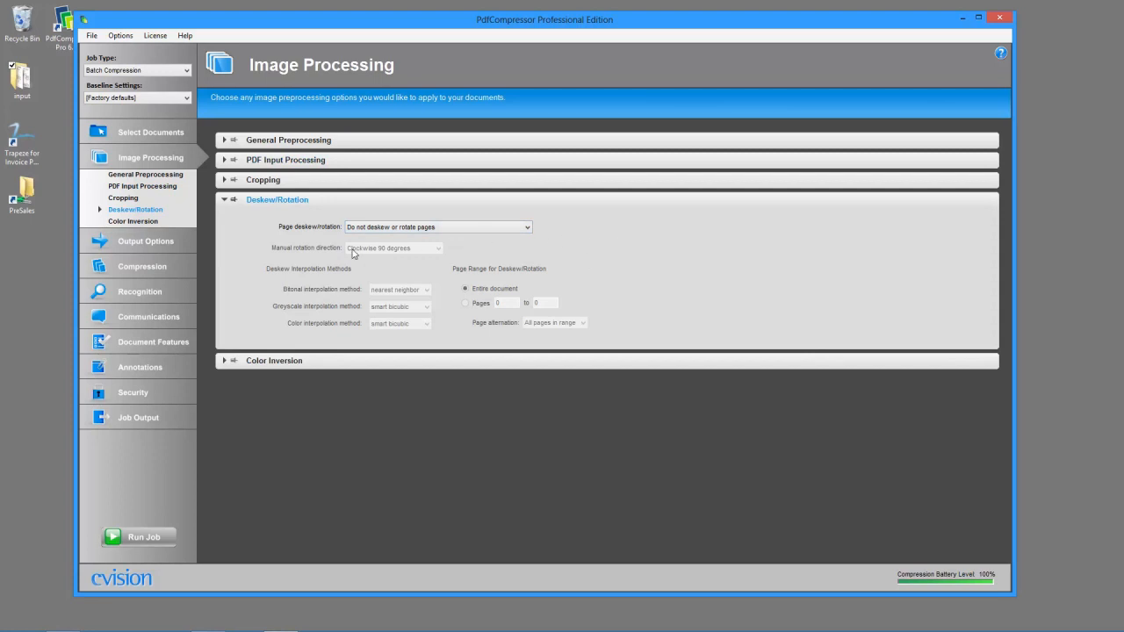
Examine the PDF versions offered in the output options, keep Auto-select, and review the auto-segmentation compression settings.
click(138, 241)
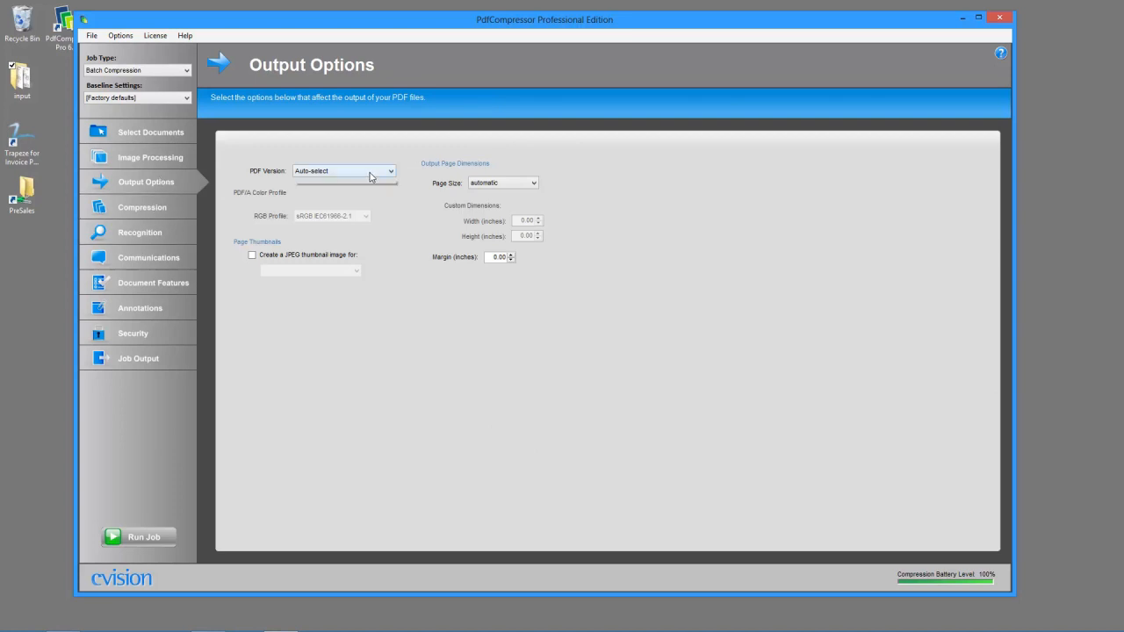
click(369, 173)
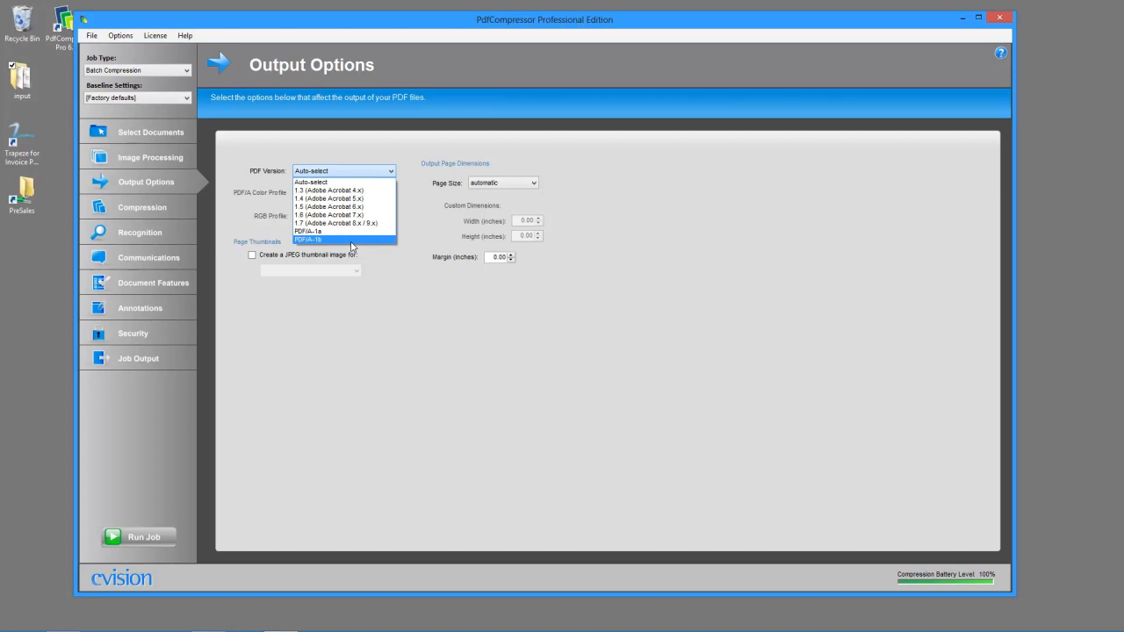
click(386, 285)
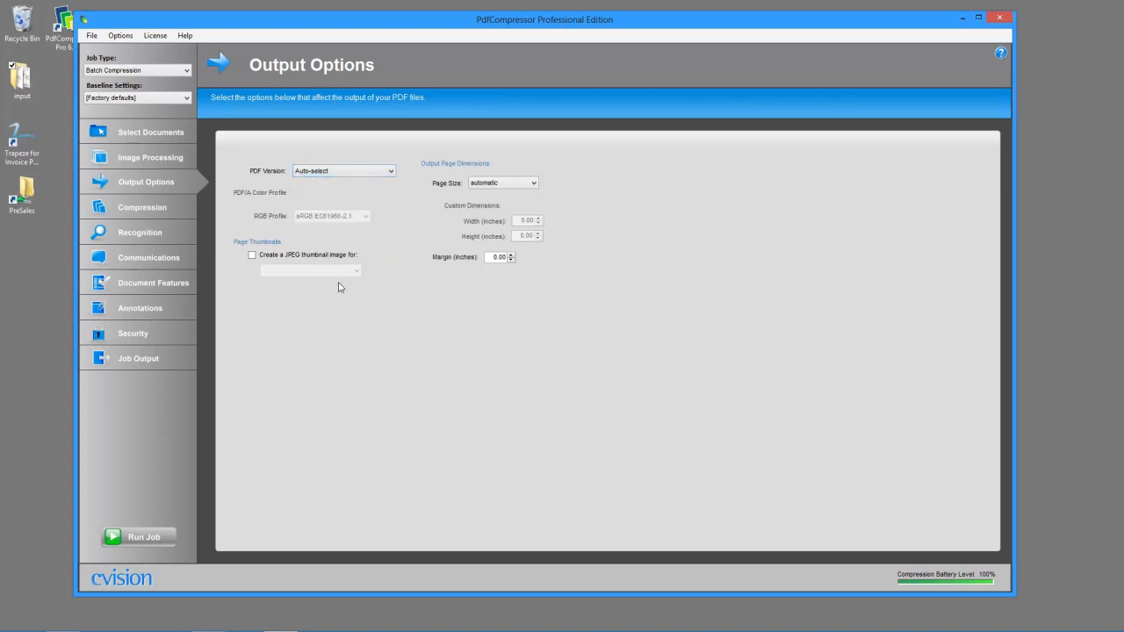
click(181, 214)
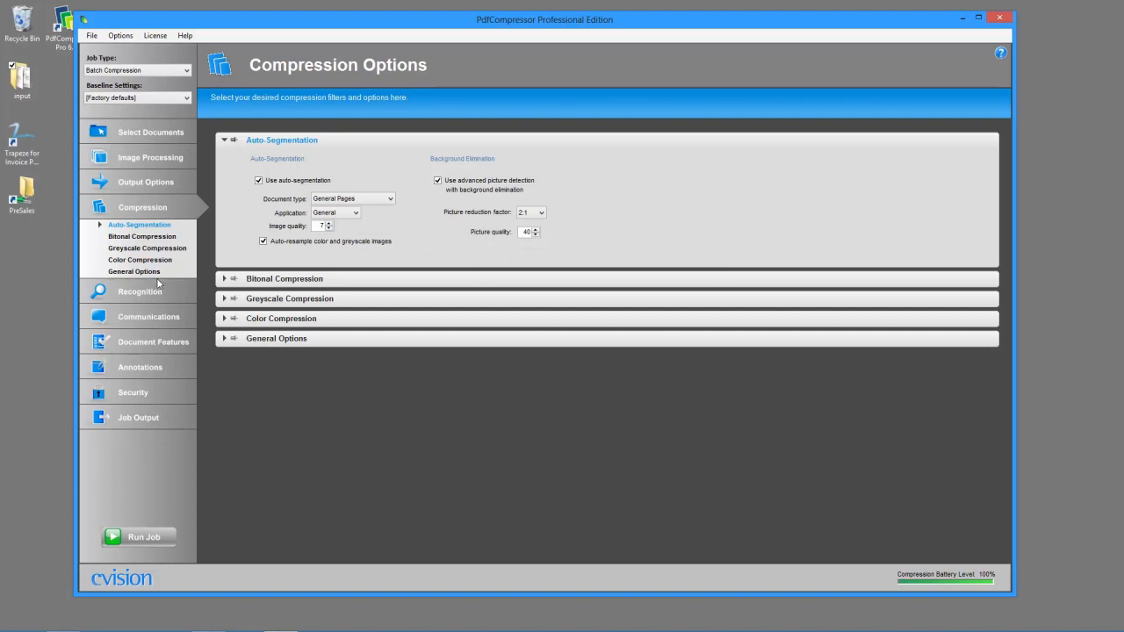
Include recognition (OCR) in the job and accept the English, French, German, Italian and Spanish language dictionaries.
click(146, 302)
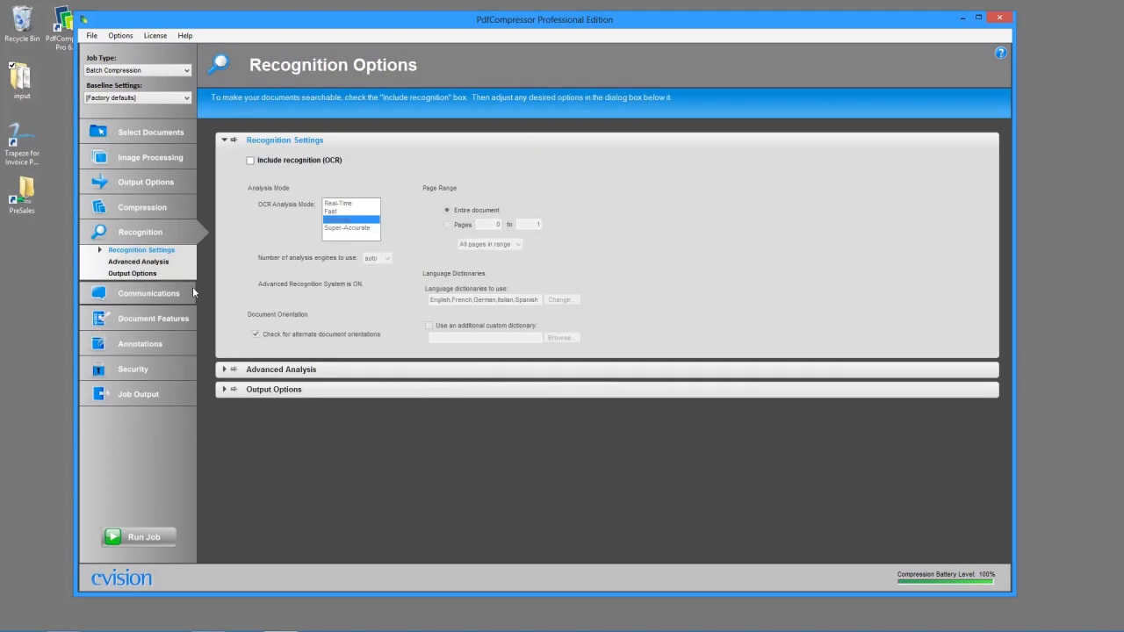
click(274, 166)
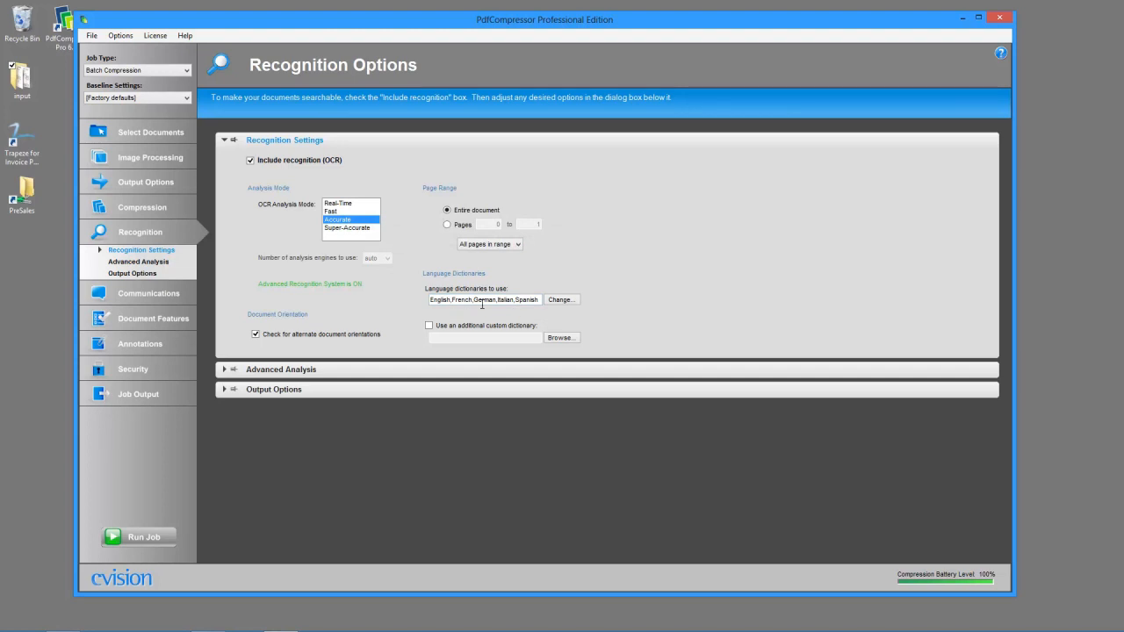
click(561, 301)
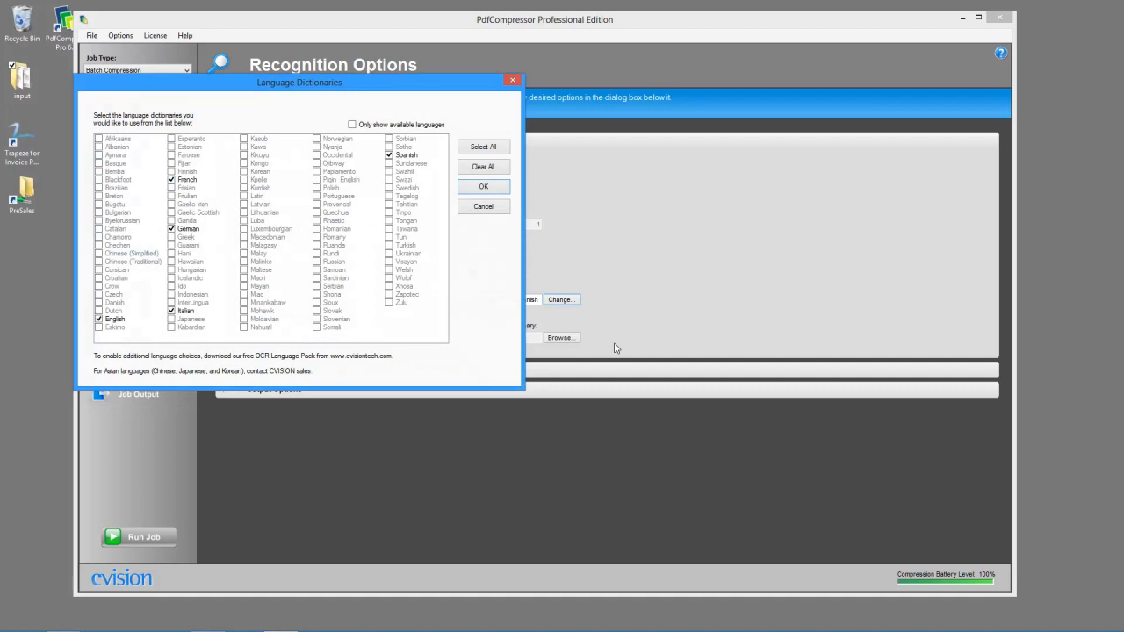
click(482, 187)
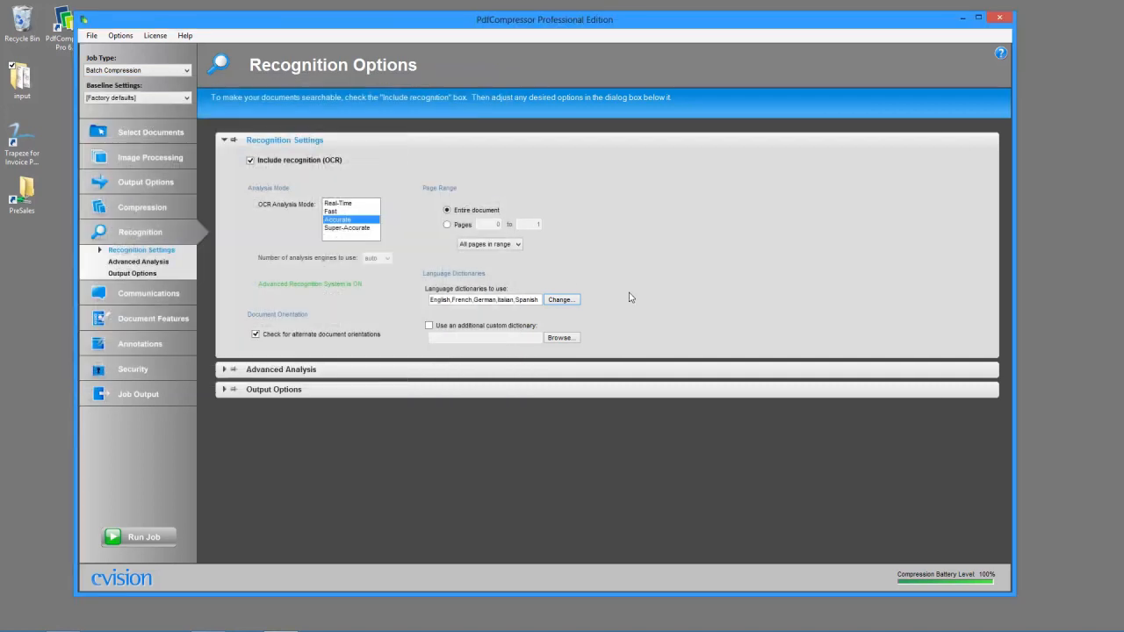
Inspect the auxiliary data file formats in the recognition output options and turn off generating the auxiliary data file.
click(225, 389)
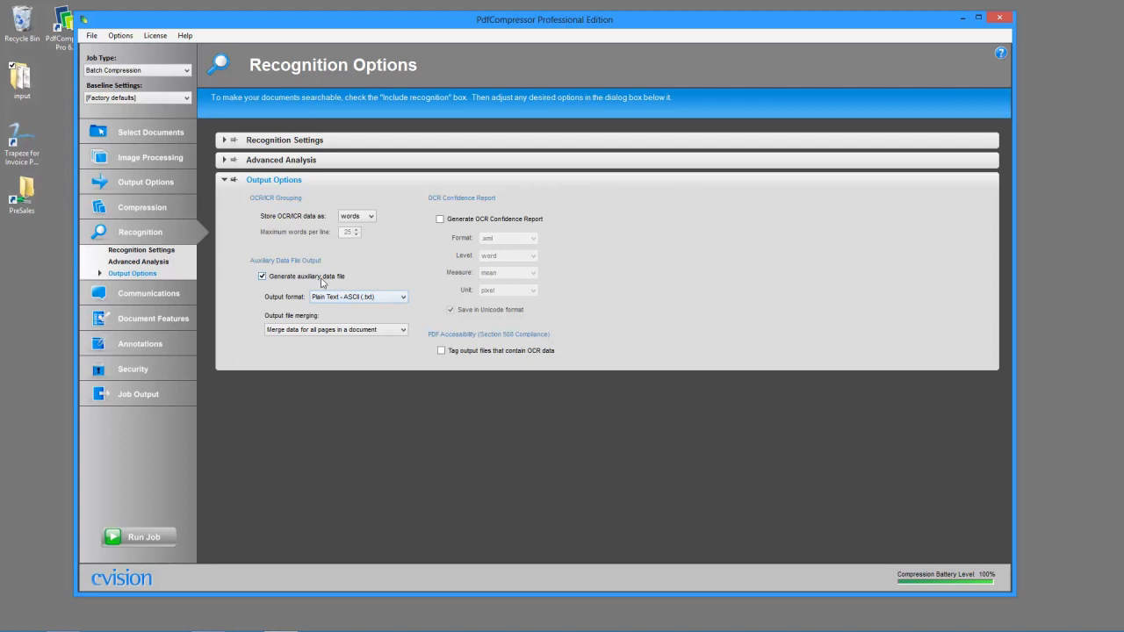
click(386, 298)
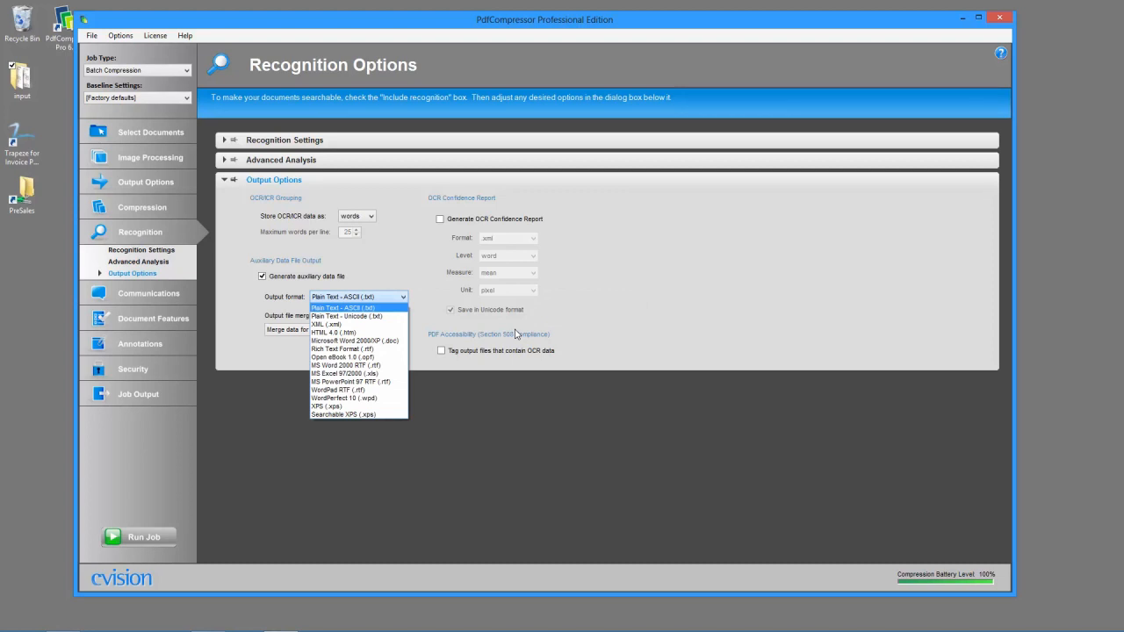
click(275, 280)
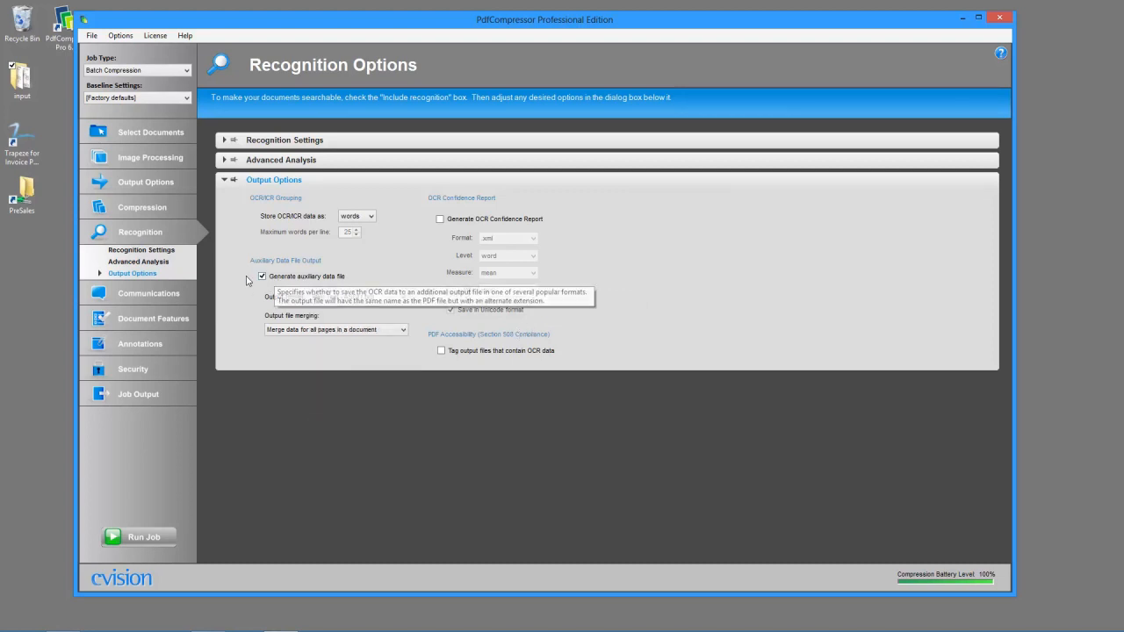
click(279, 279)
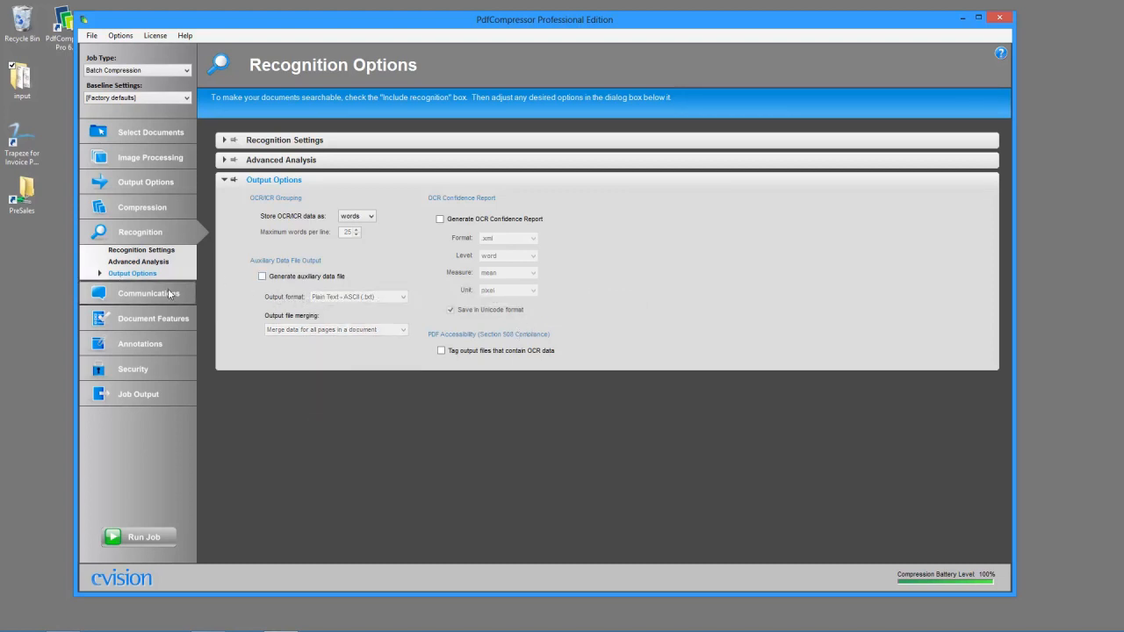
Enable custom document information fields in Document Features, and look over the FTP connection and metadata settings around it.
click(172, 293)
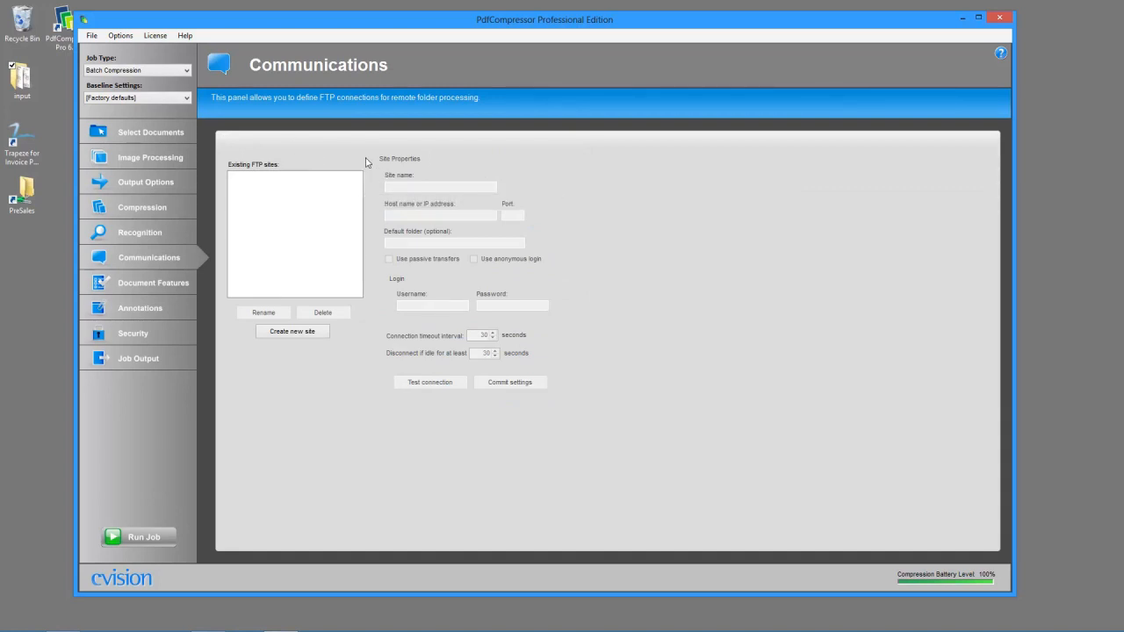
click(166, 292)
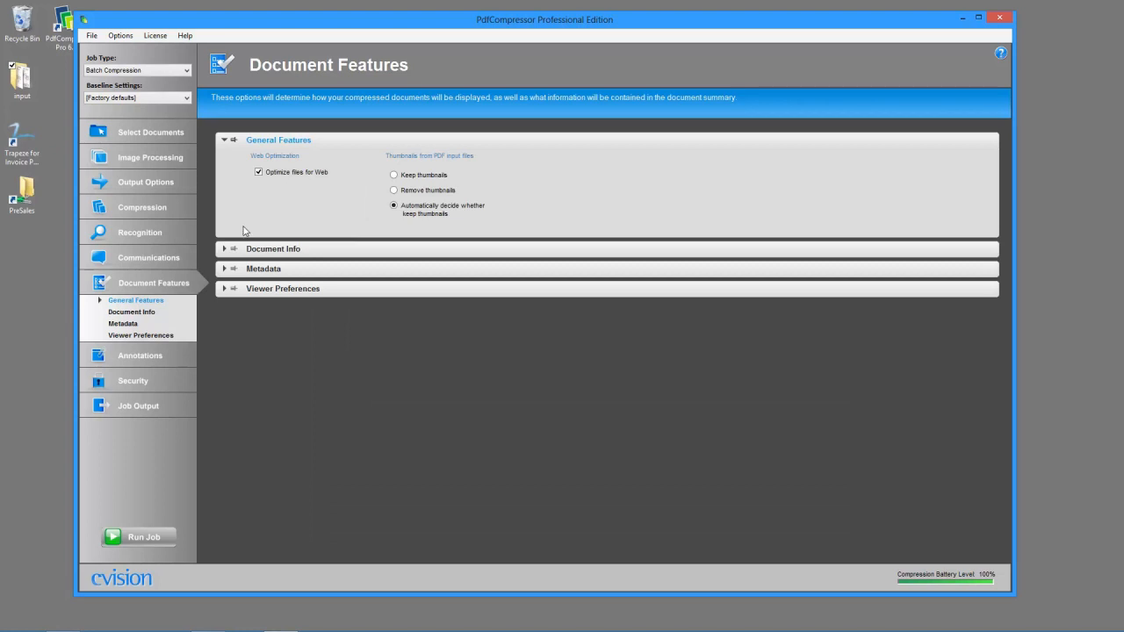
click(225, 249)
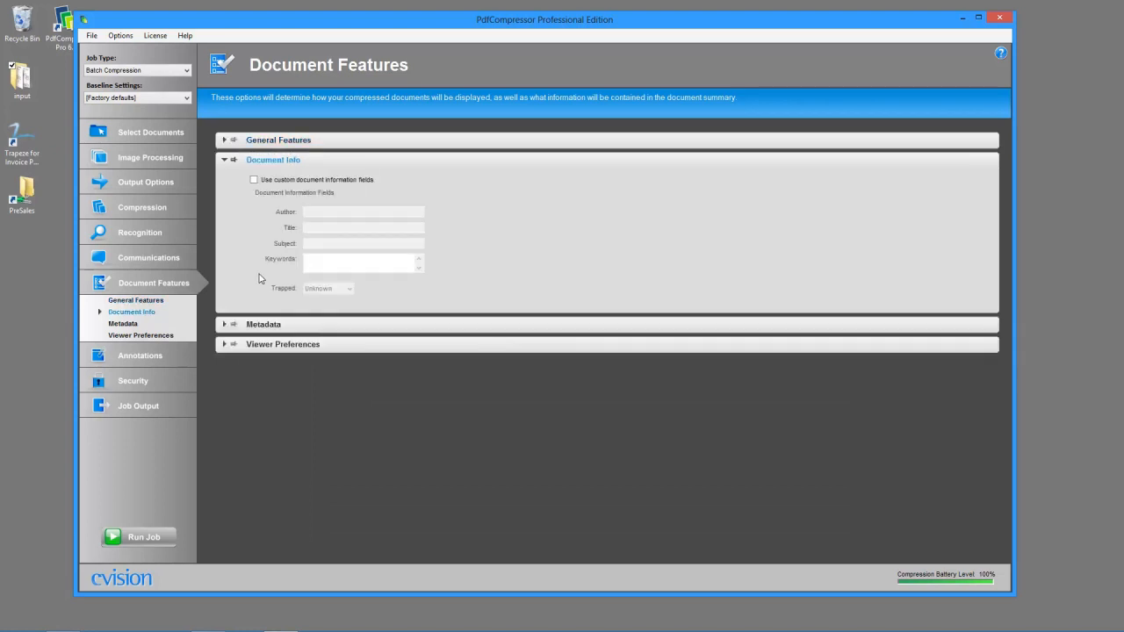
click(325, 181)
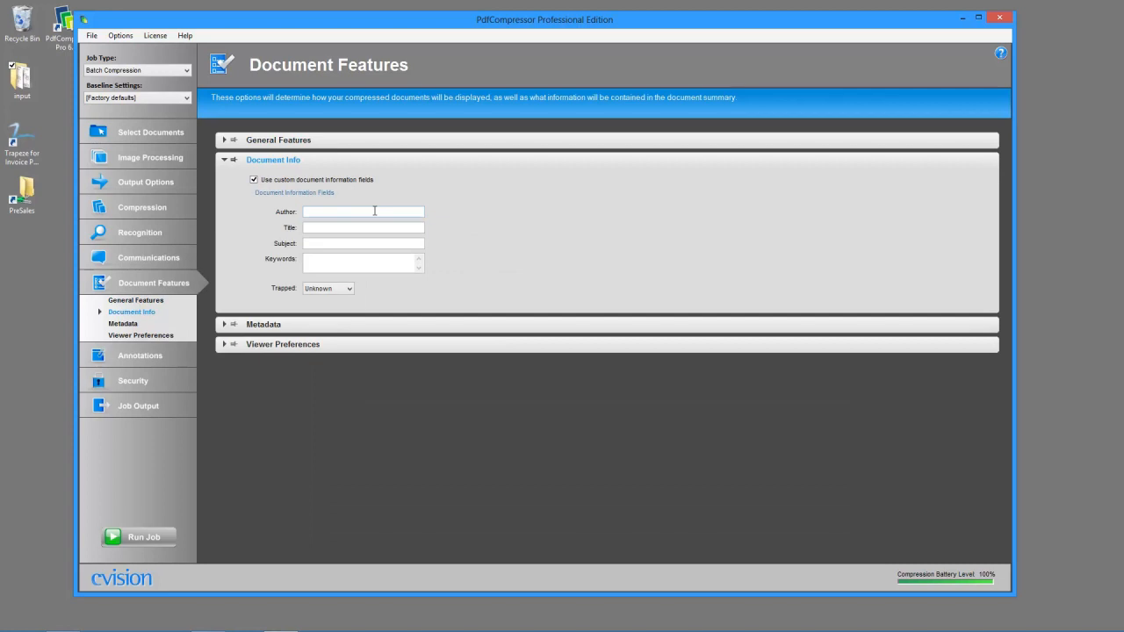
click(224, 161)
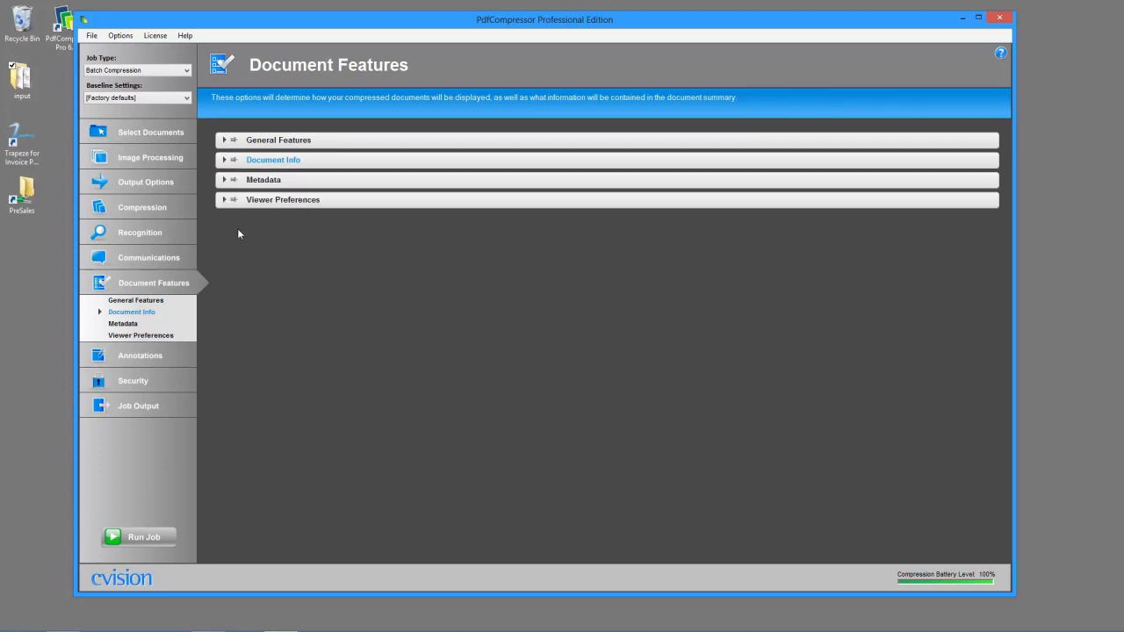
click(230, 180)
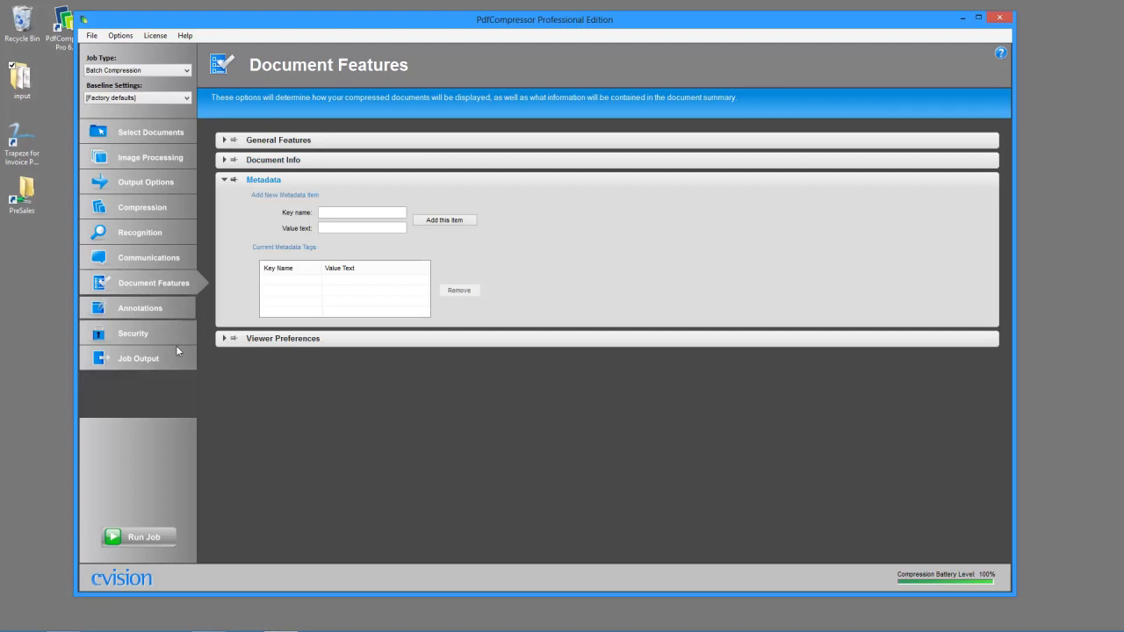
Review the annotation options, covering the header field types, stamps and watermark settings.
click(177, 353)
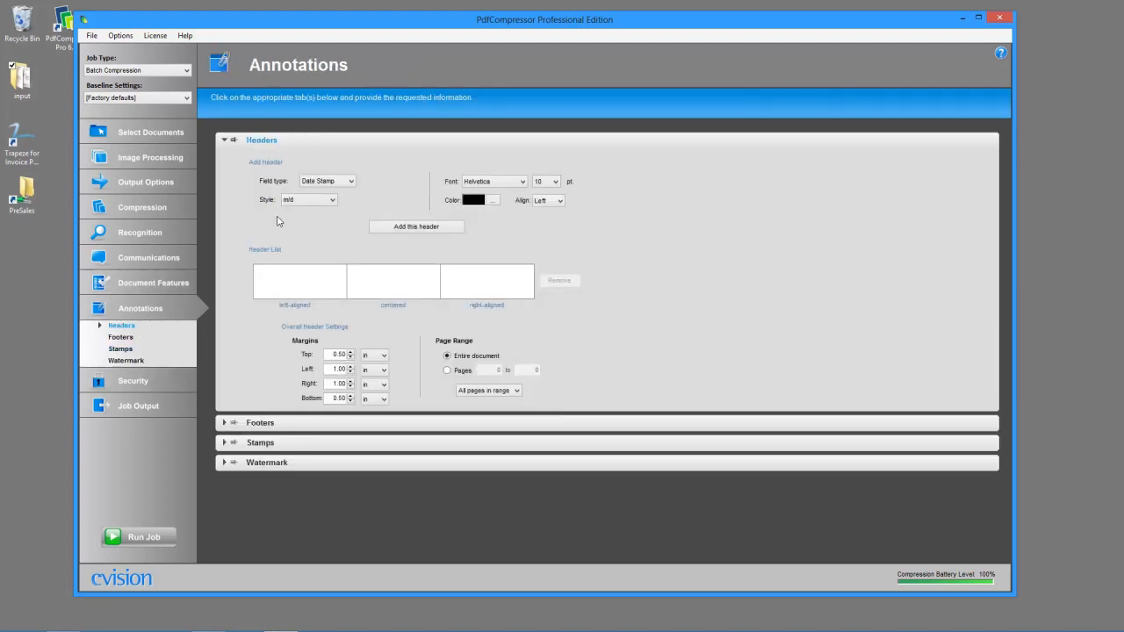
click(350, 183)
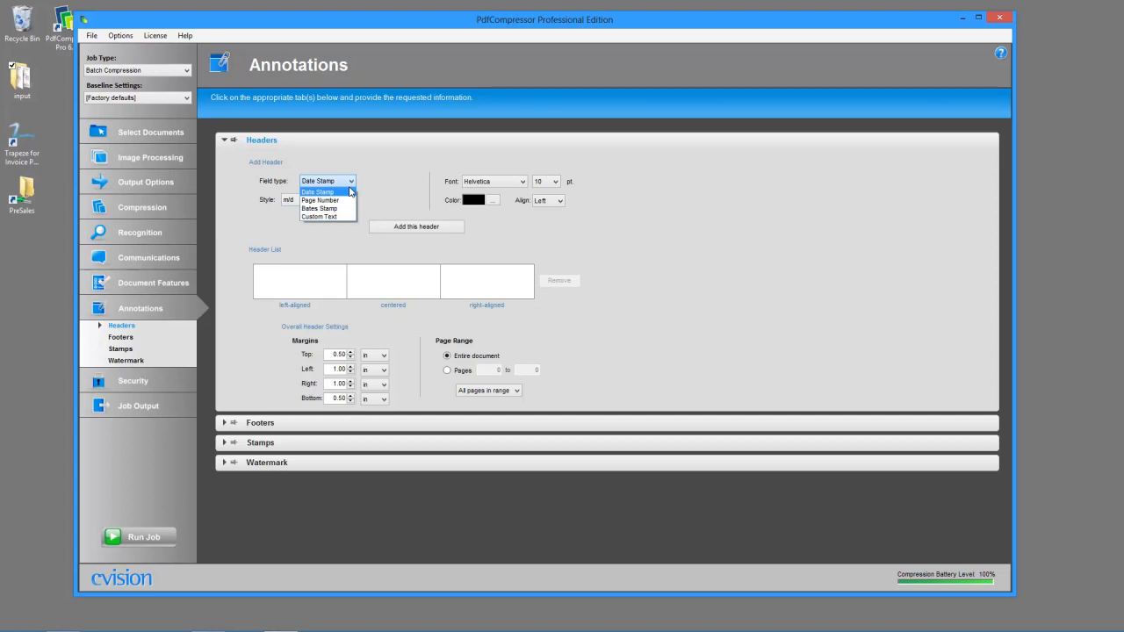
click(364, 249)
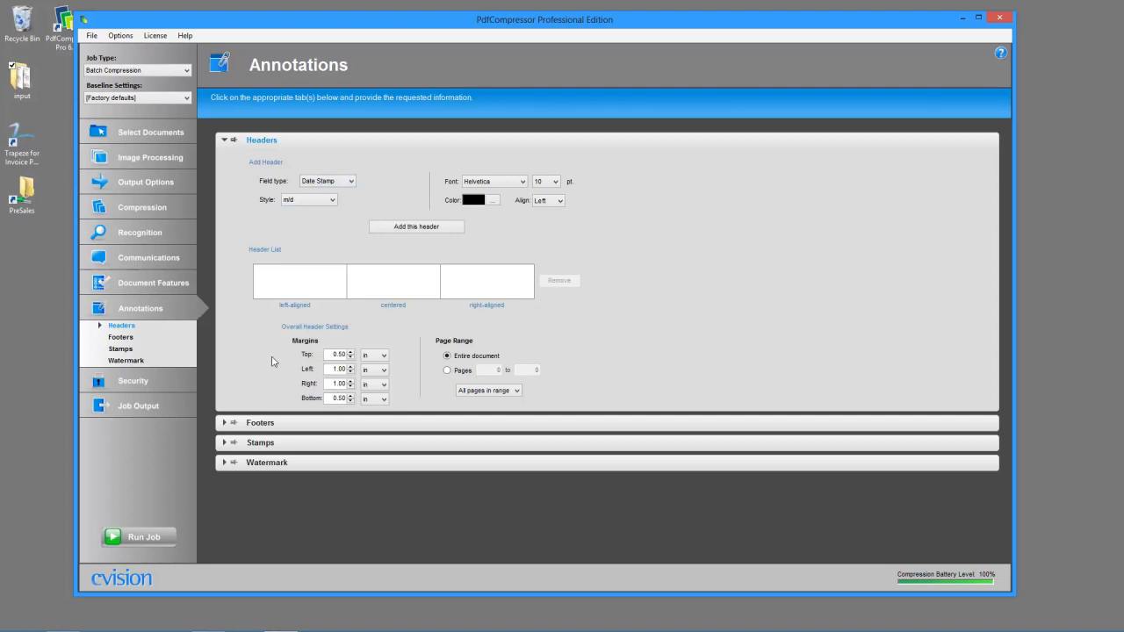
click(224, 441)
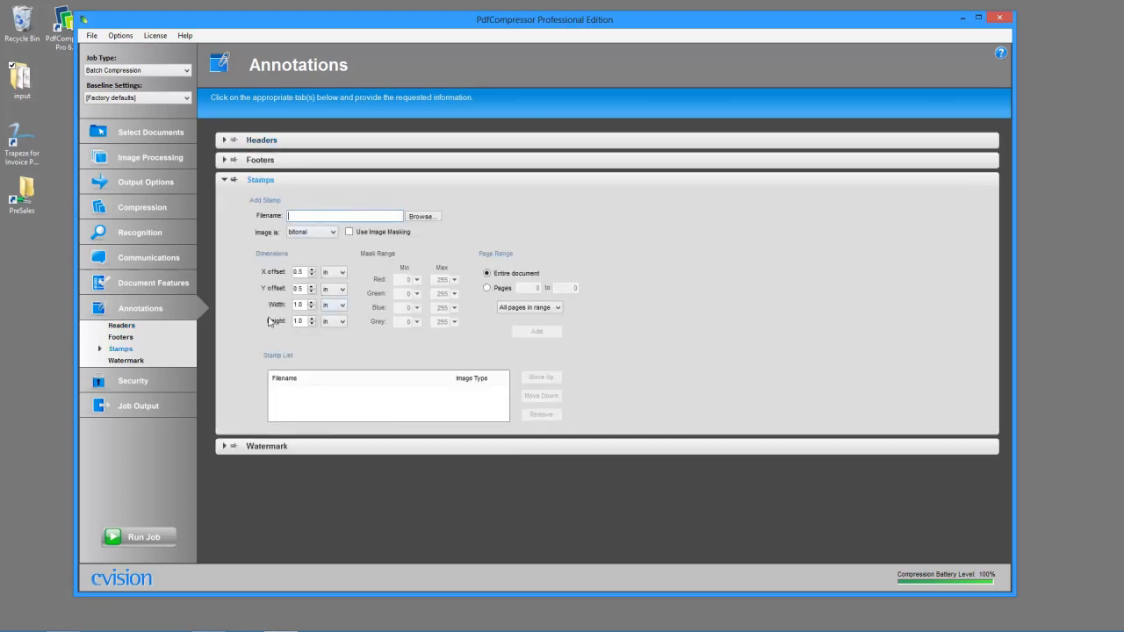
click(225, 447)
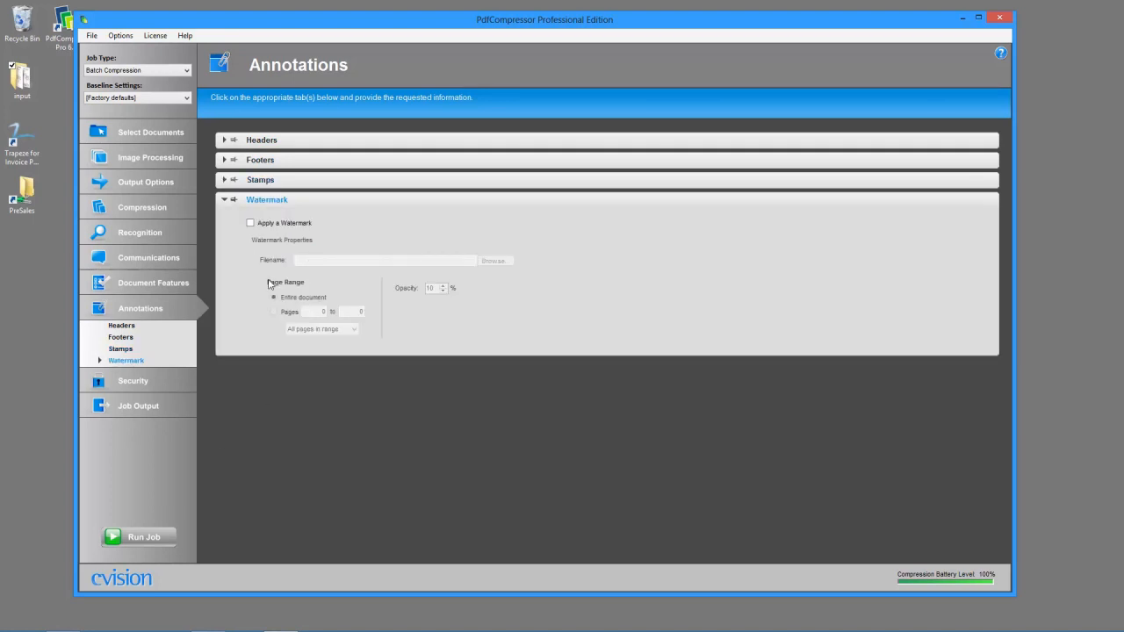
click(225, 200)
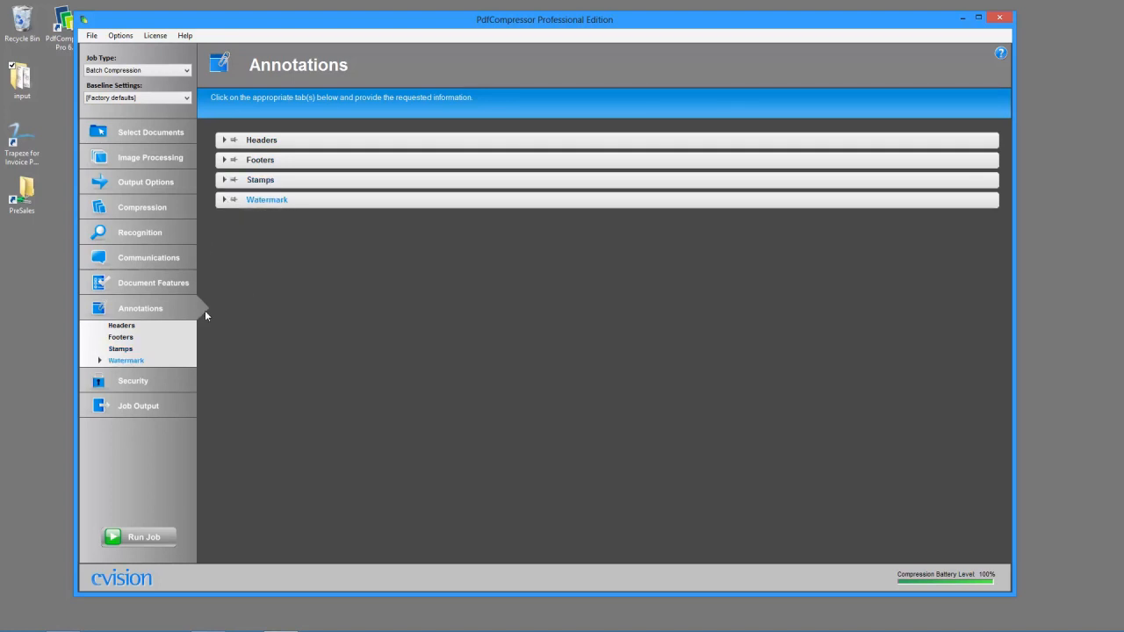
Check the password and encryption options, and run the batch job without updating the BestImageQuality configuration.
click(166, 380)
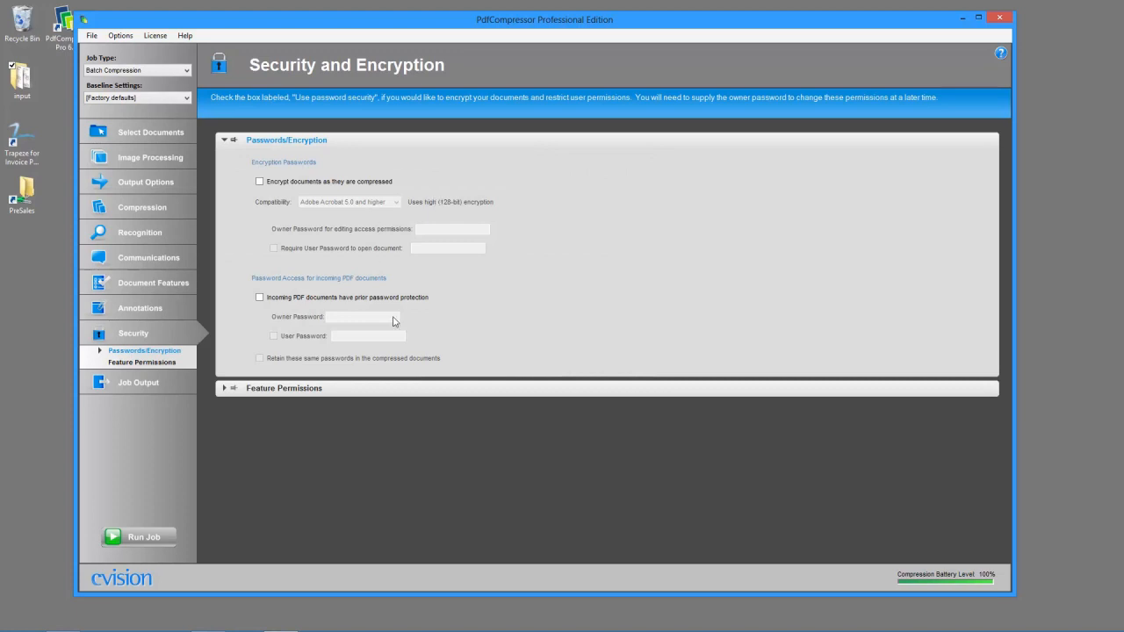
click(118, 540)
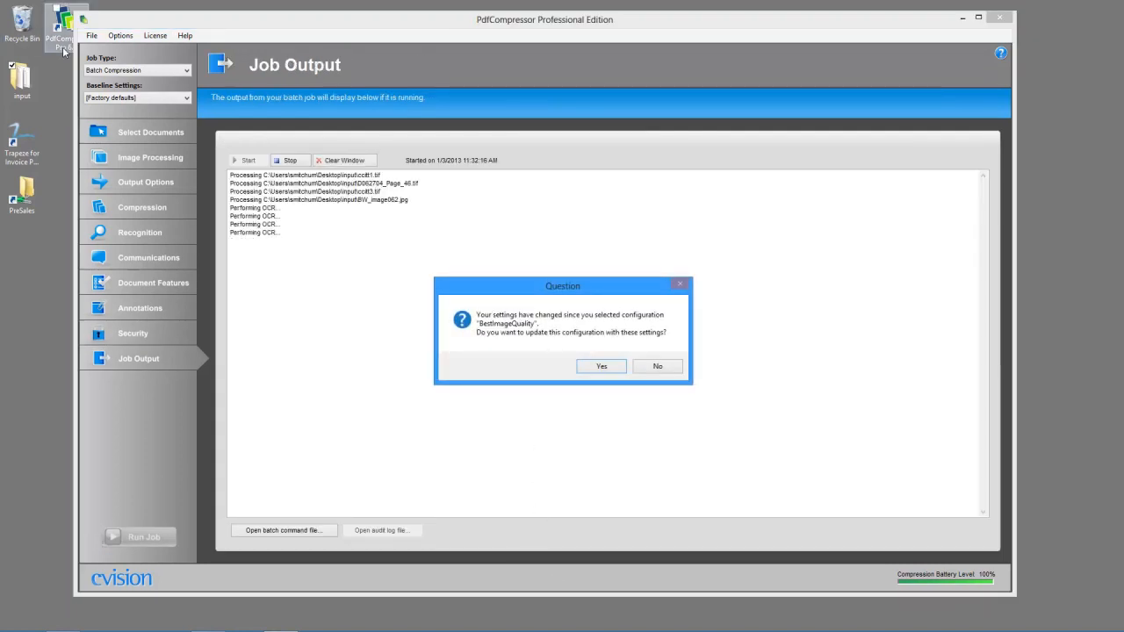
click(658, 368)
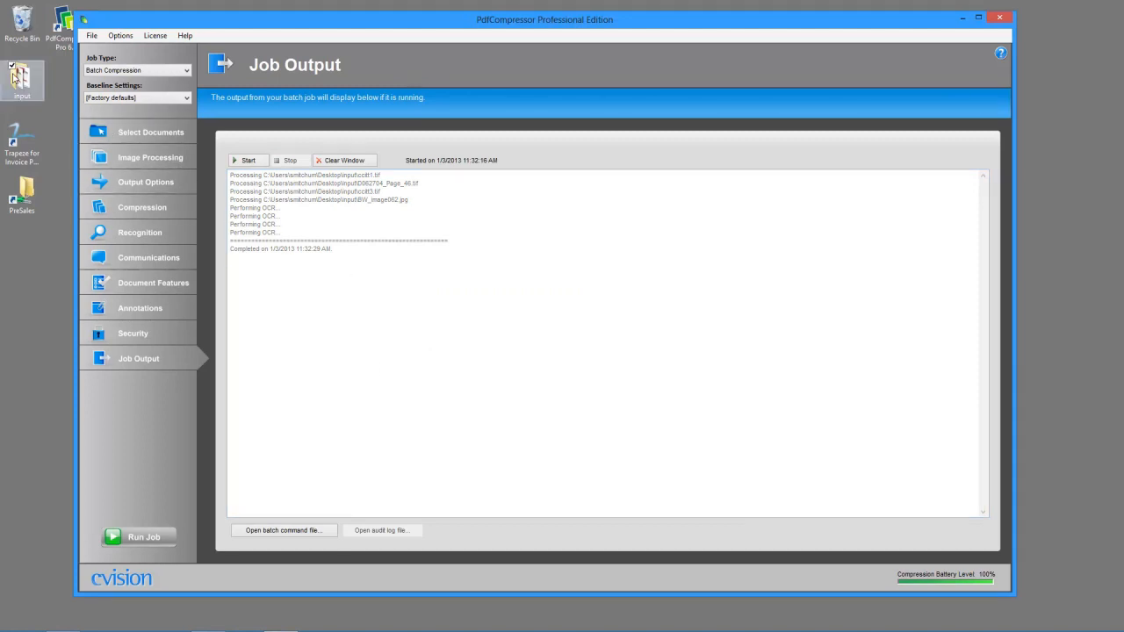
Open the input folder on the desktop and check the combined size of the four new PDF files.
double_click(29, 84)
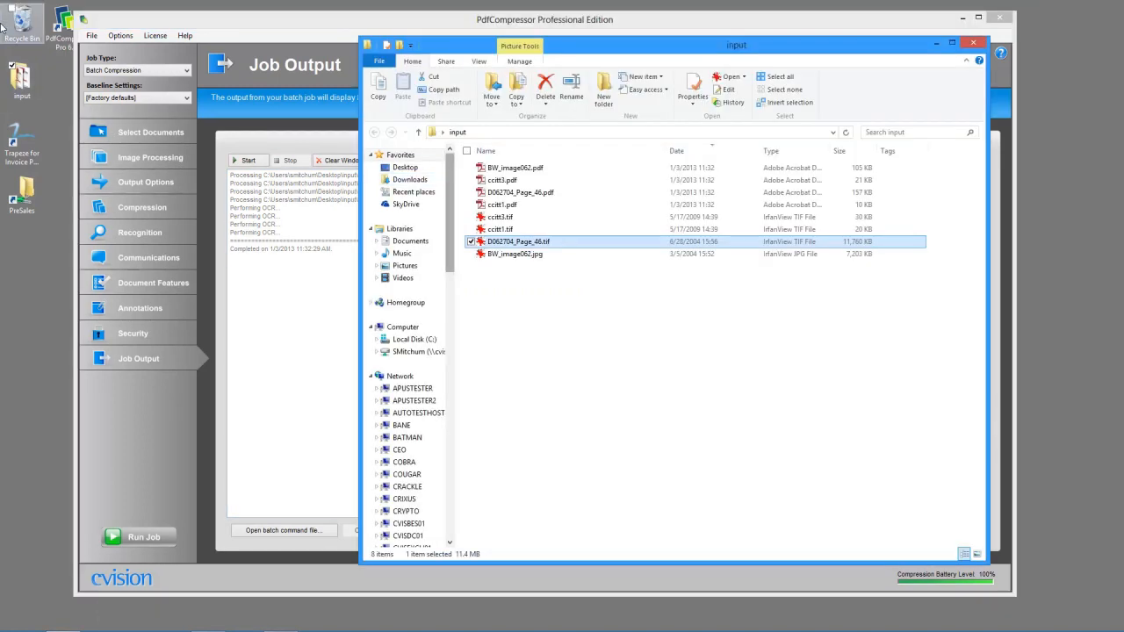
click(518, 203)
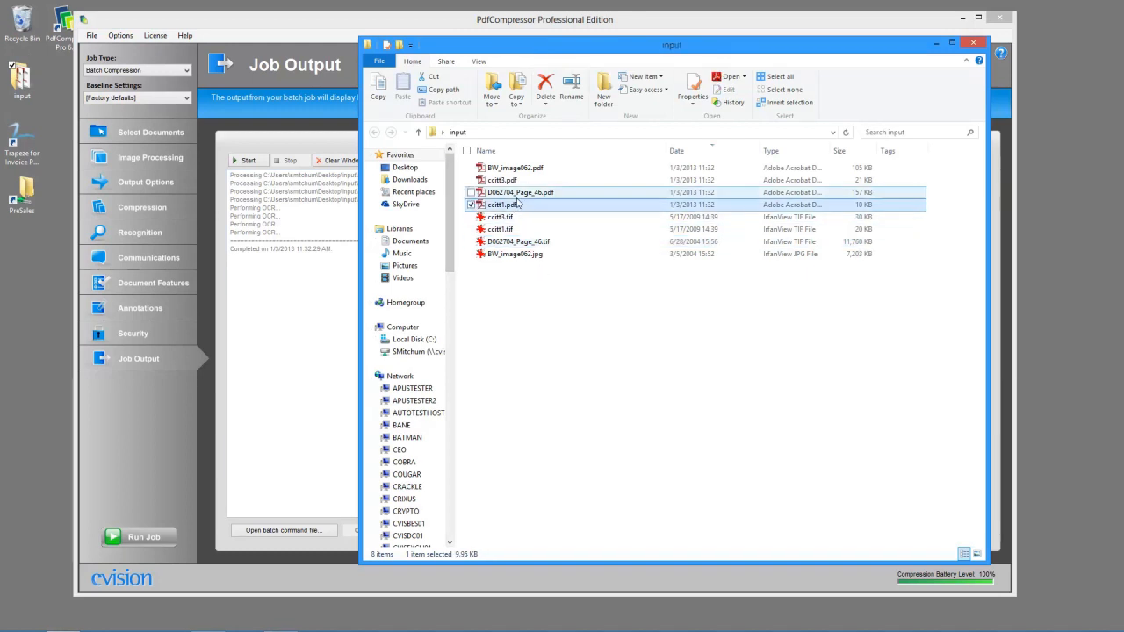
shift+click(520, 170)
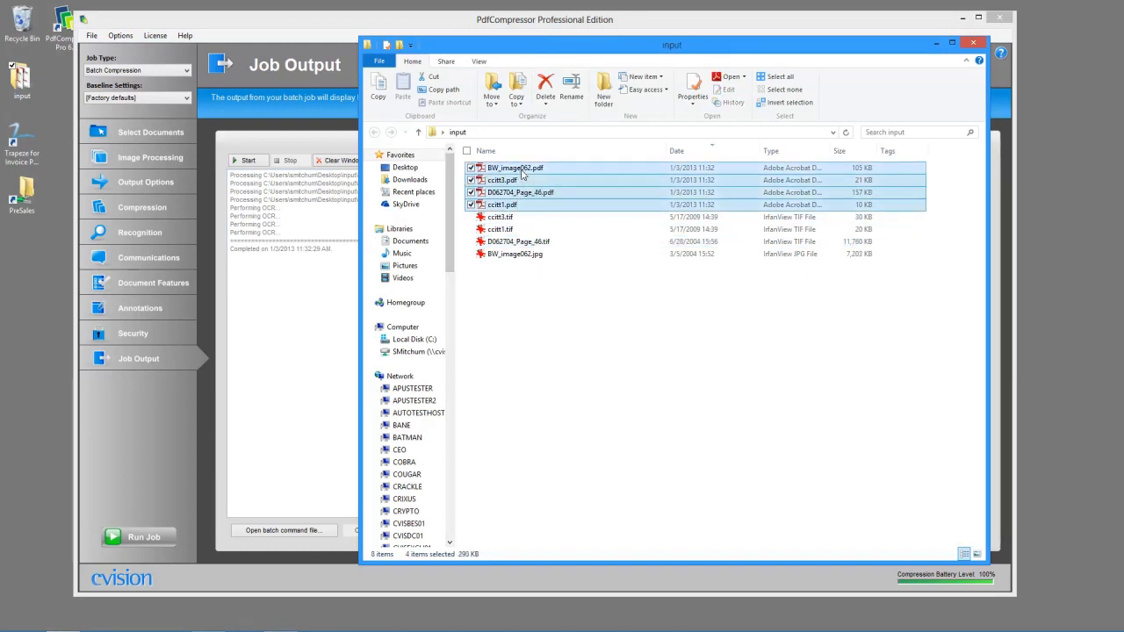
click(681, 230)
Open the original BW_image062.jpg and the compressed BW_image062.pdf side by side to compare their image quality.
click(562, 257)
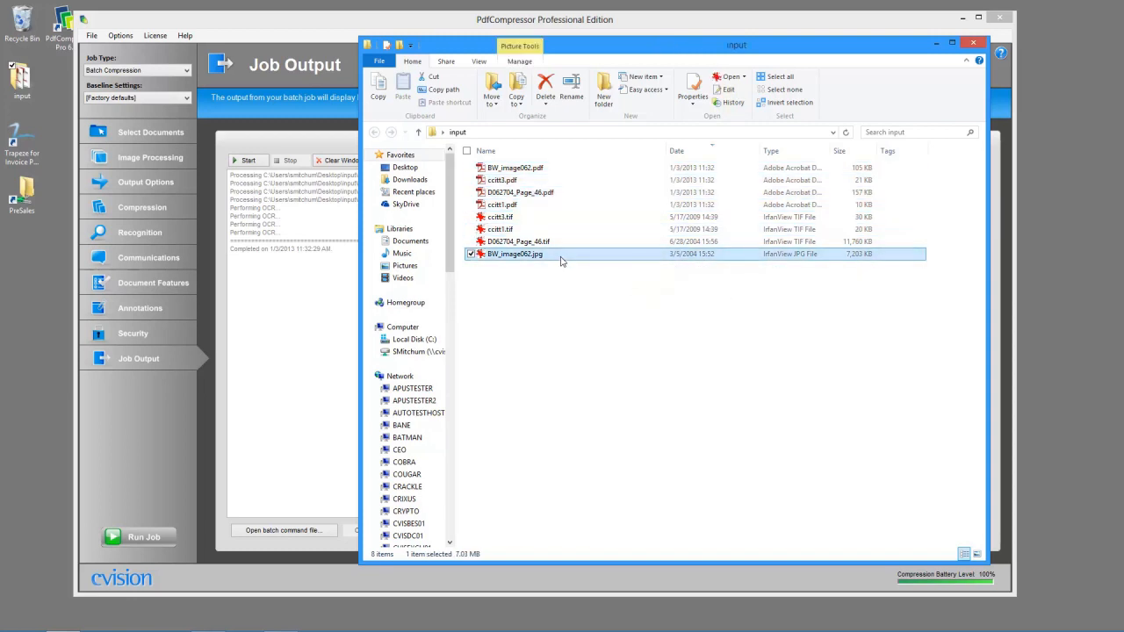
double_click(572, 255)
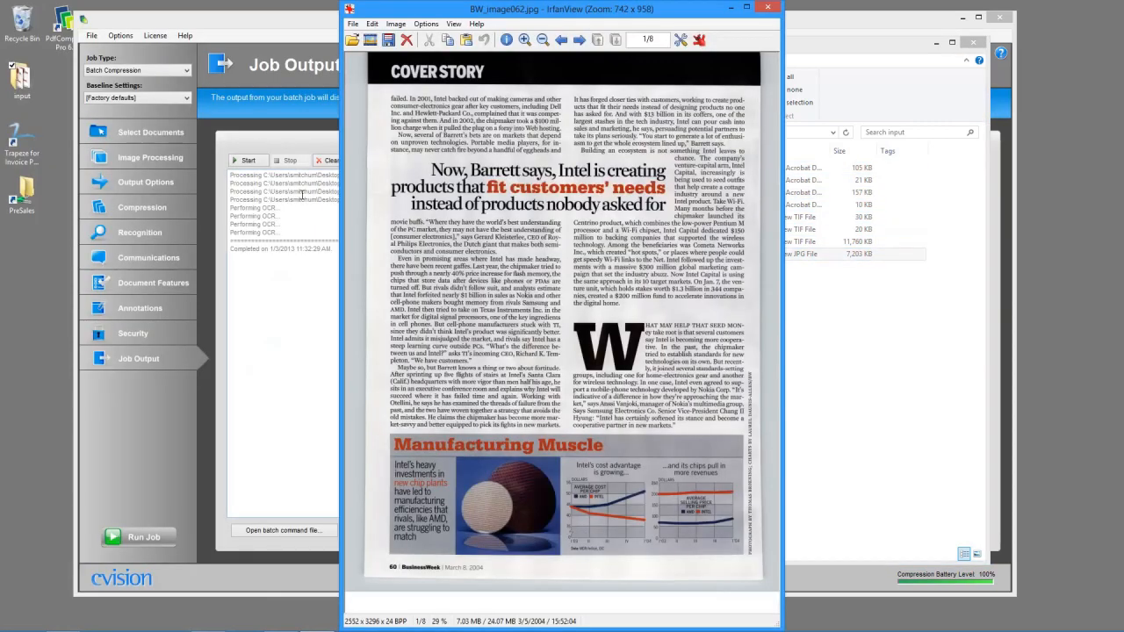
drag(608, 9, 286, 12)
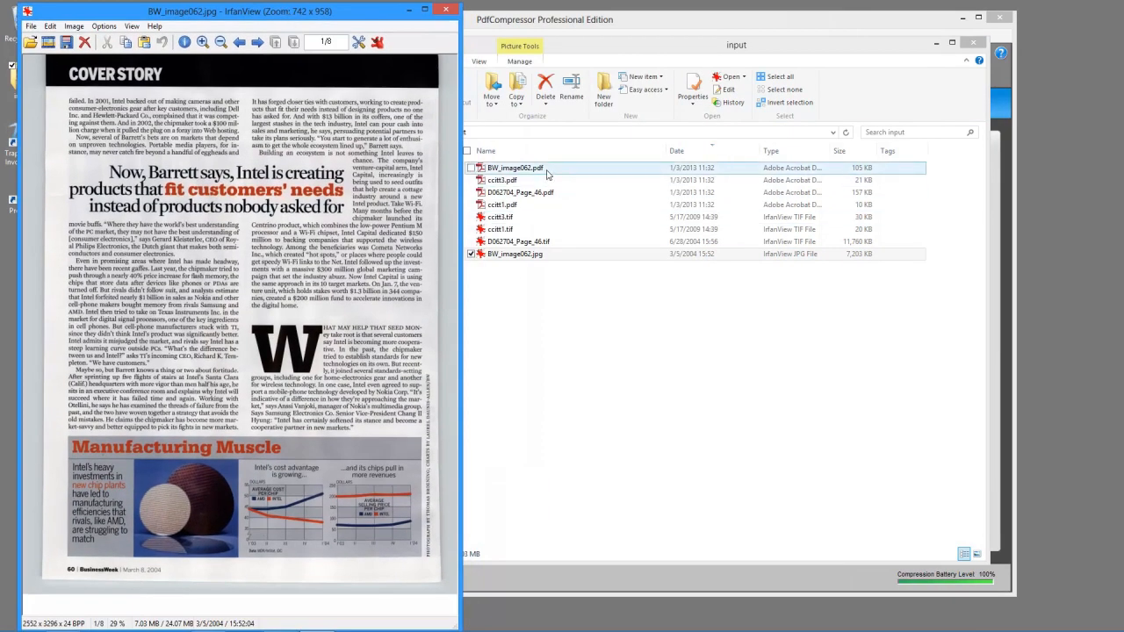
click(546, 174)
double_click(546, 172)
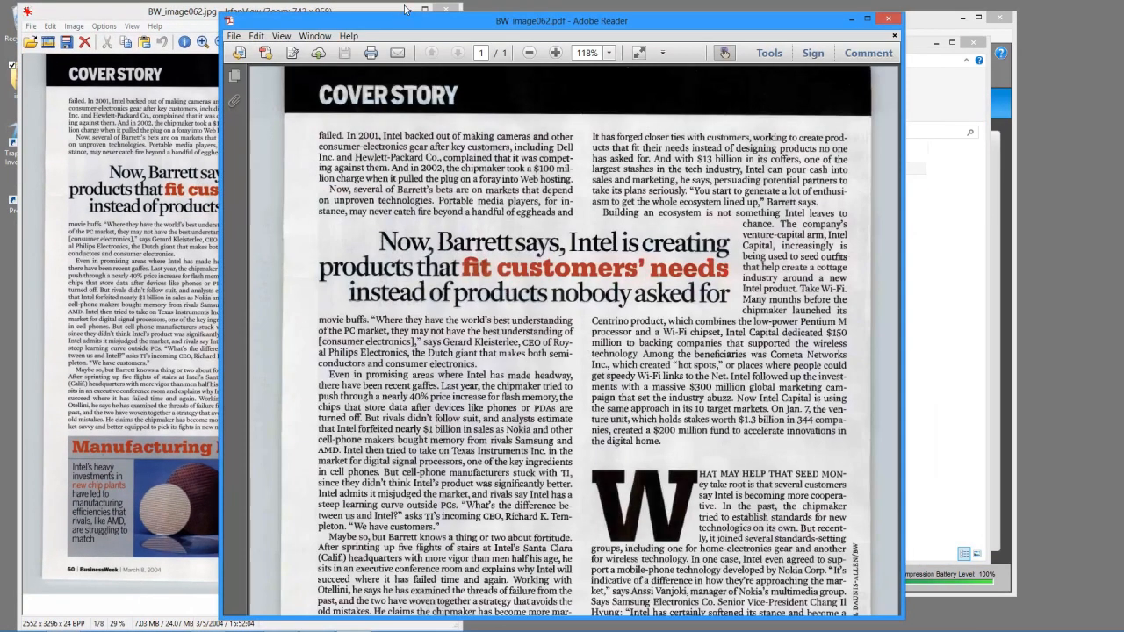
drag(418, 29, 652, 17)
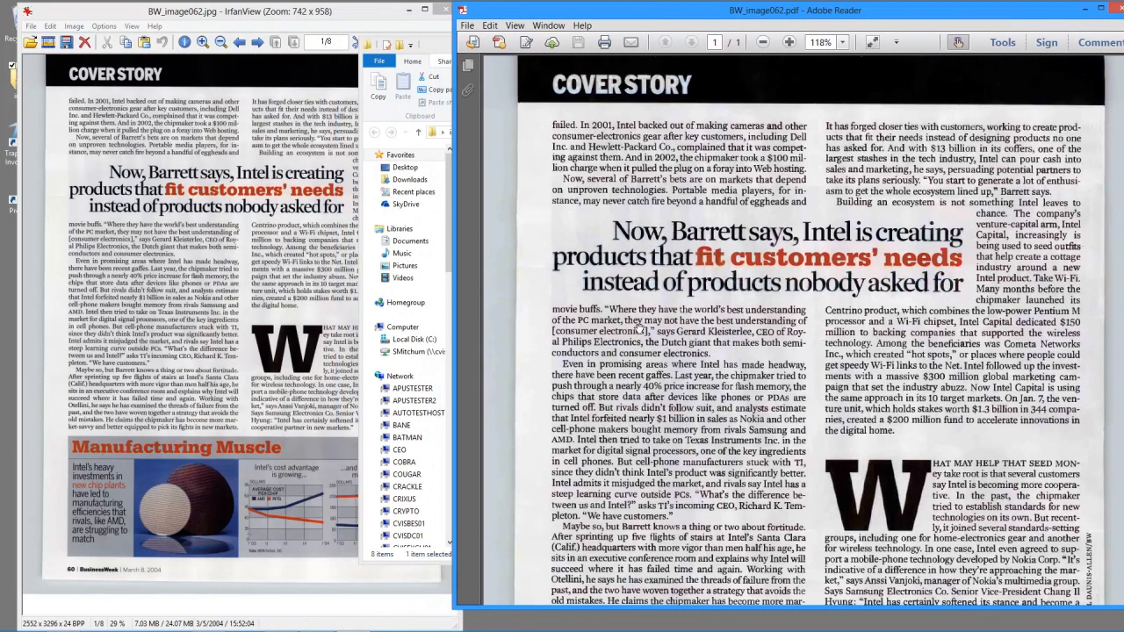
Bring the original BW_image062.jpg fully into view, and select all recognized text in BW_image062.pdf to check its OCR layer.
click(253, 44)
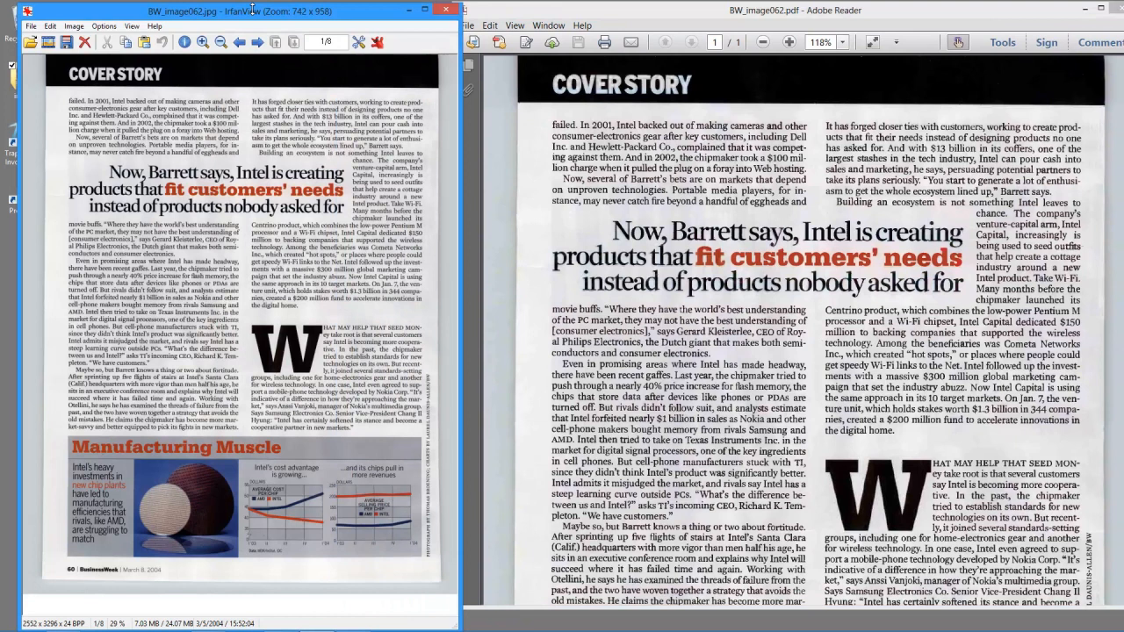
click(721, 352)
key(ctrl+a)
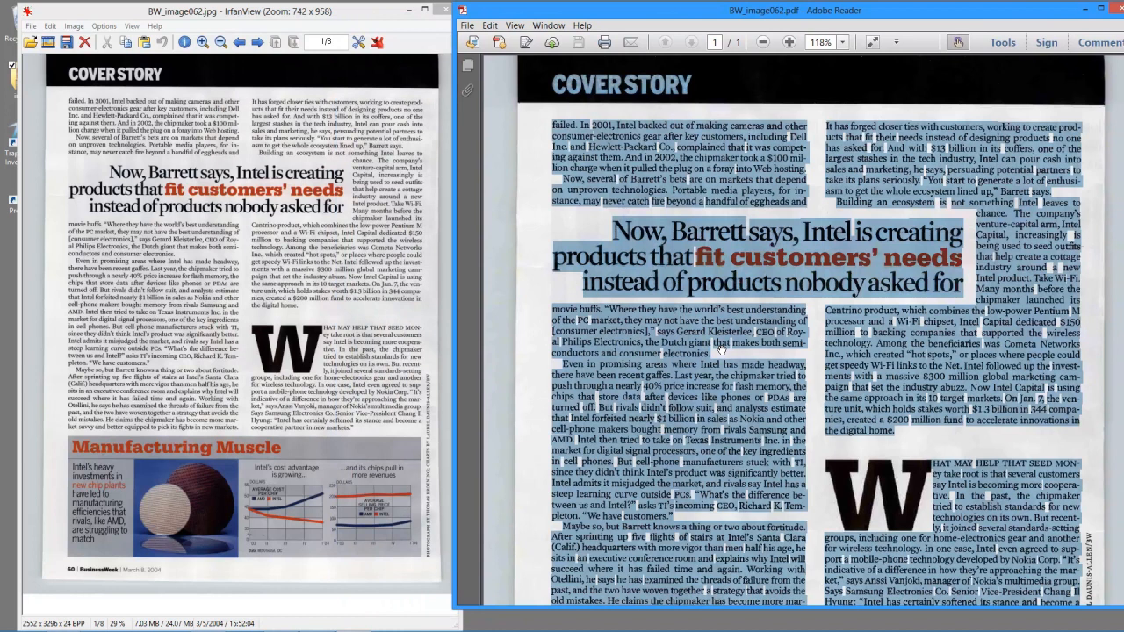
Search BW_image062.pdf for "intel", step through several of the matches in the page, and close the search.
key(ctrl+shift+f)
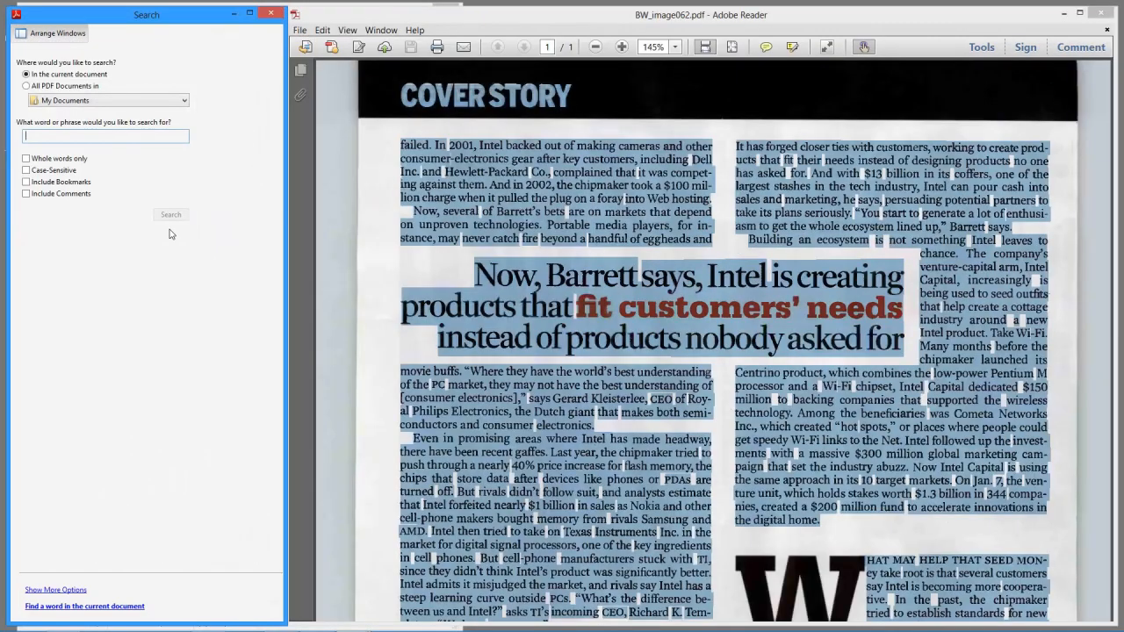
text(intel)
click(181, 219)
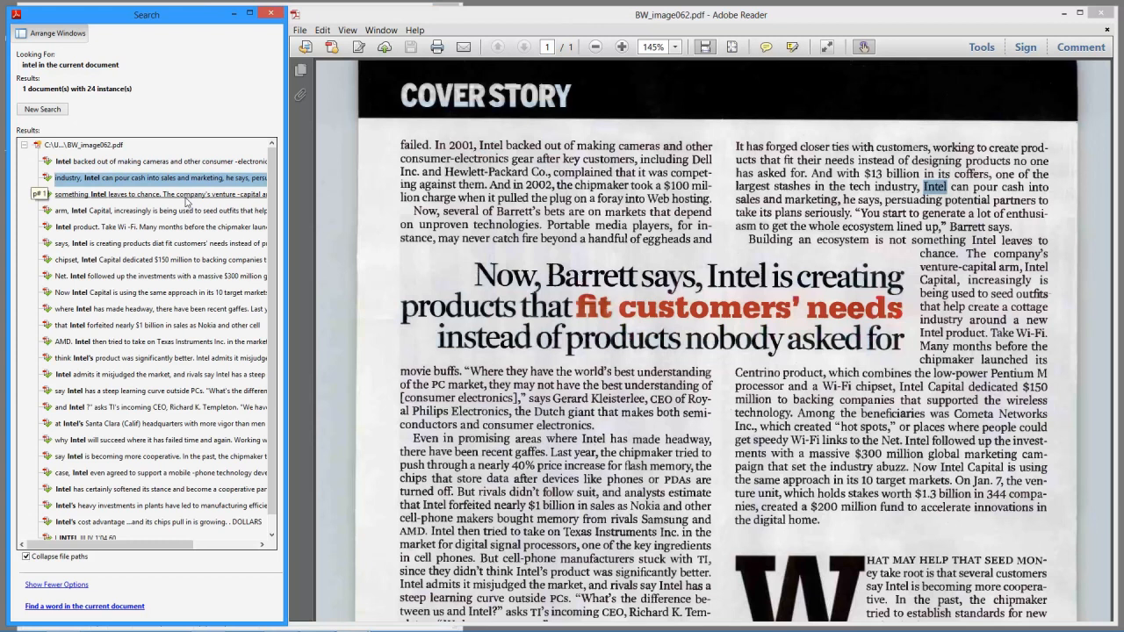
click(190, 194)
click(181, 213)
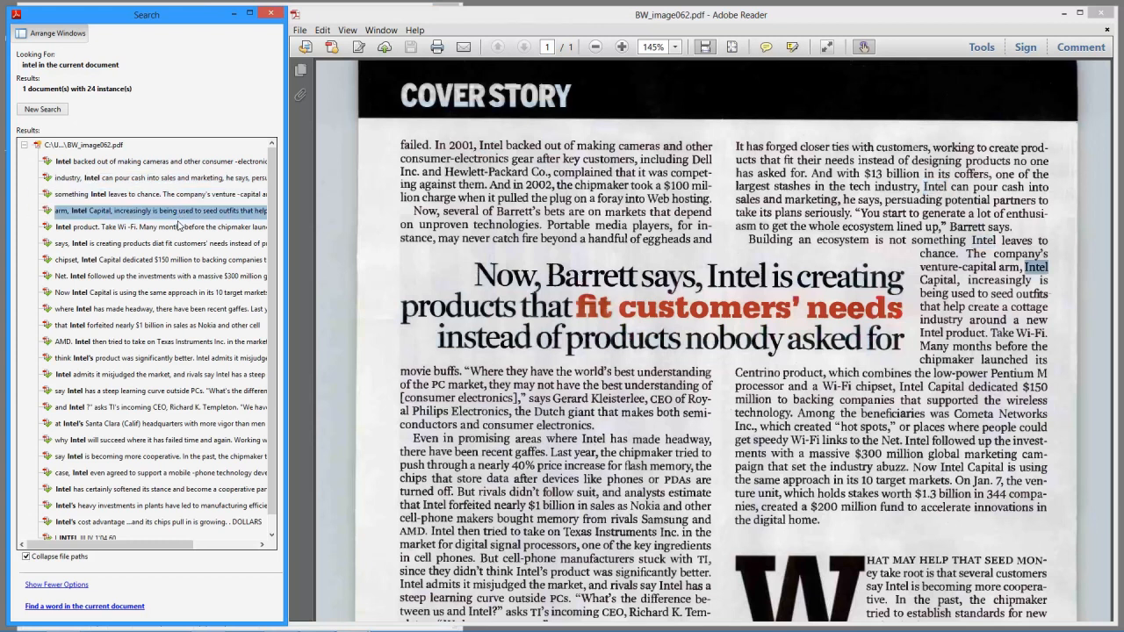
click(180, 228)
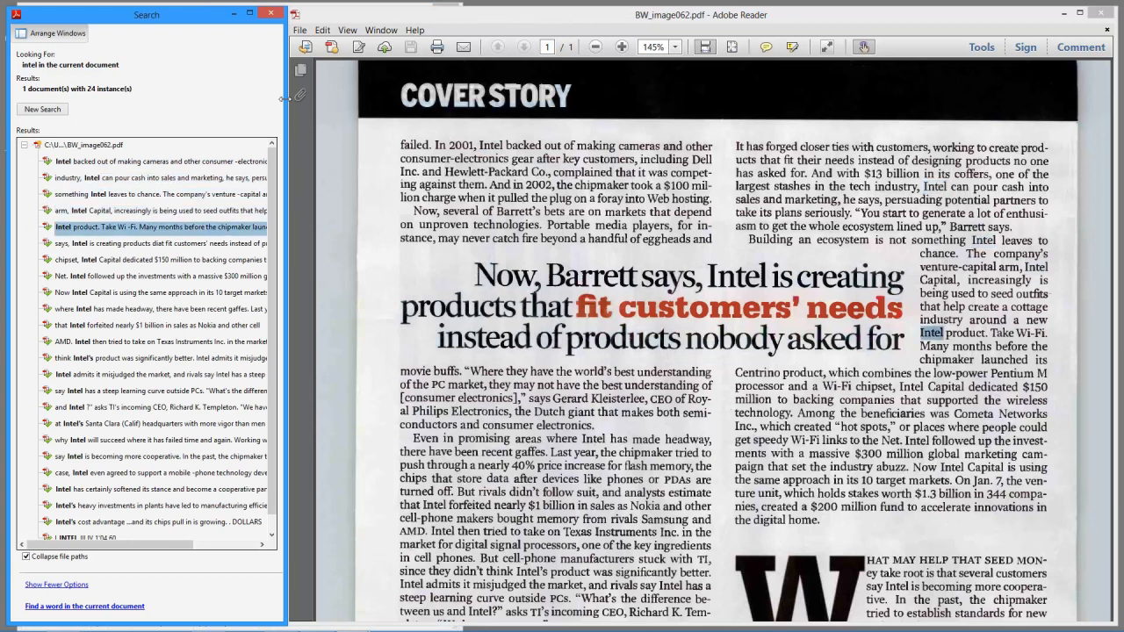
click(272, 13)
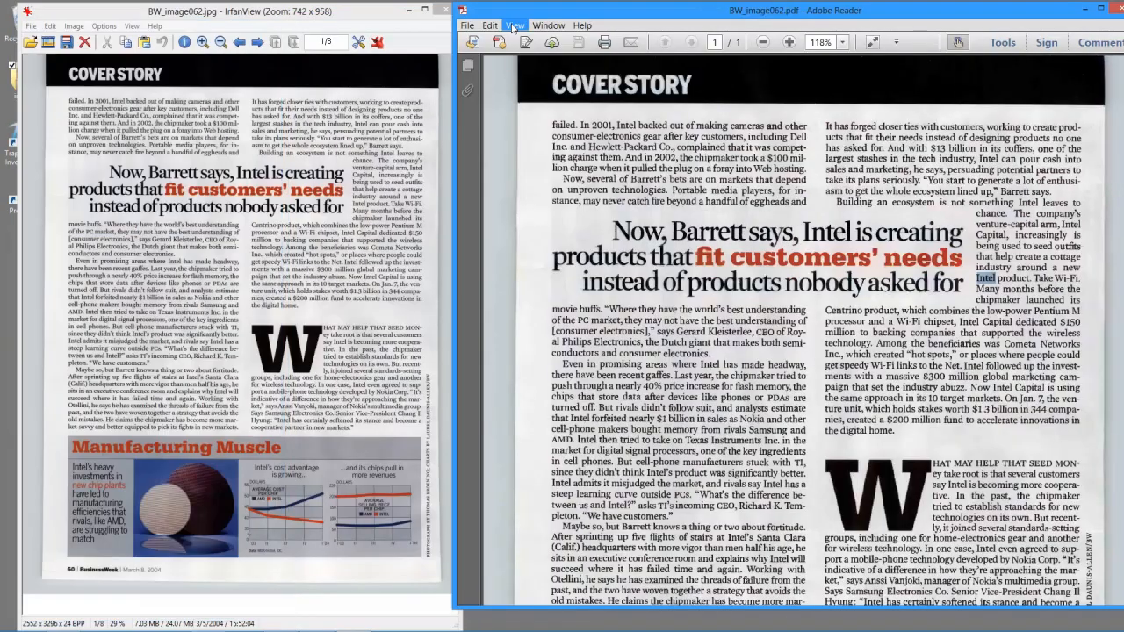
Close both BW_image062 files and compare the file sizes of BW_image062.jpg and BW_image062.pdf in the input folder.
click(1115, 11)
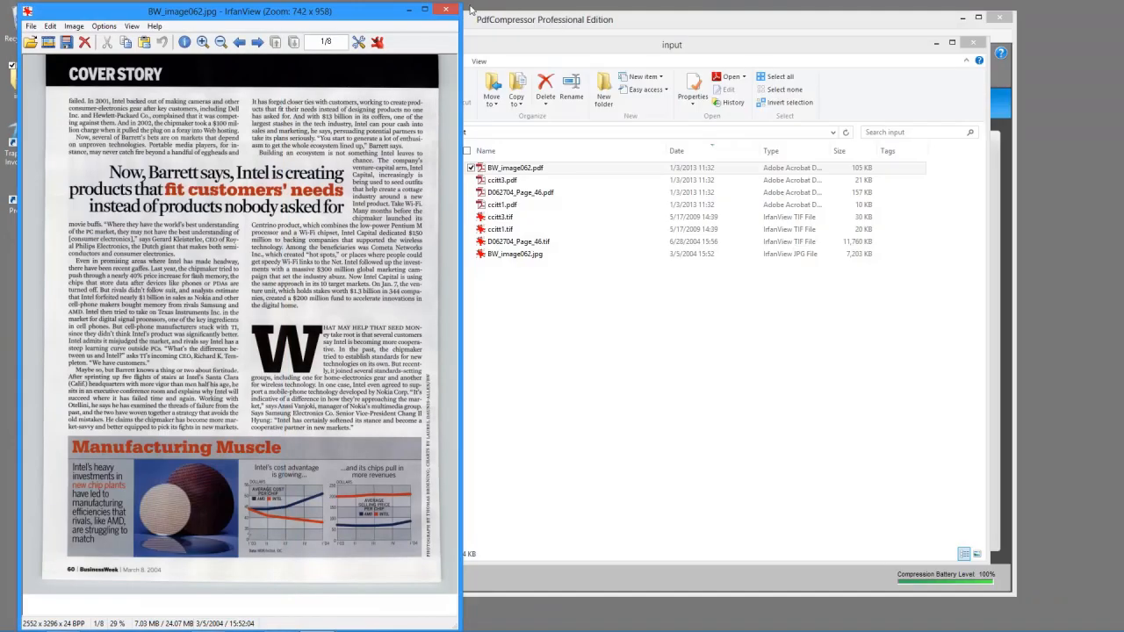
click(446, 9)
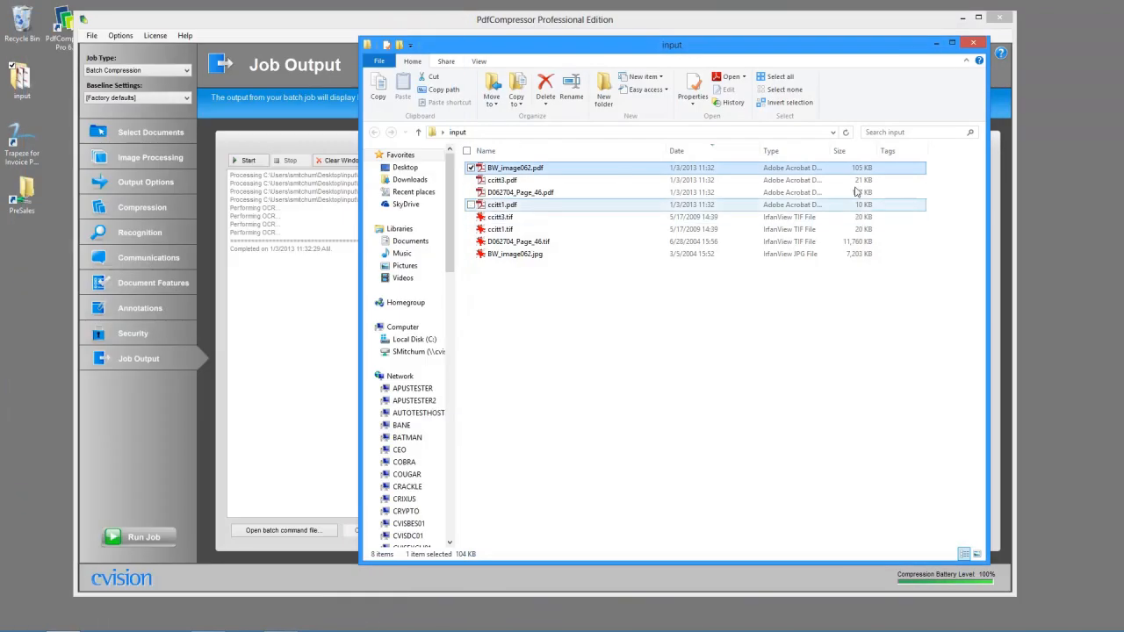
click(874, 253)
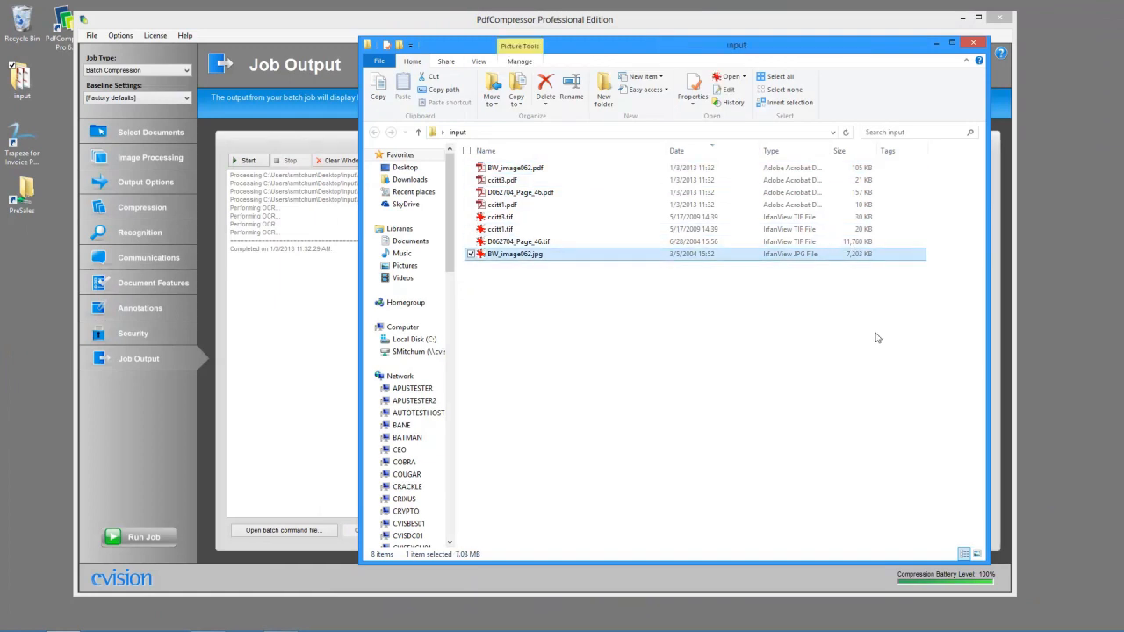
click(819, 168)
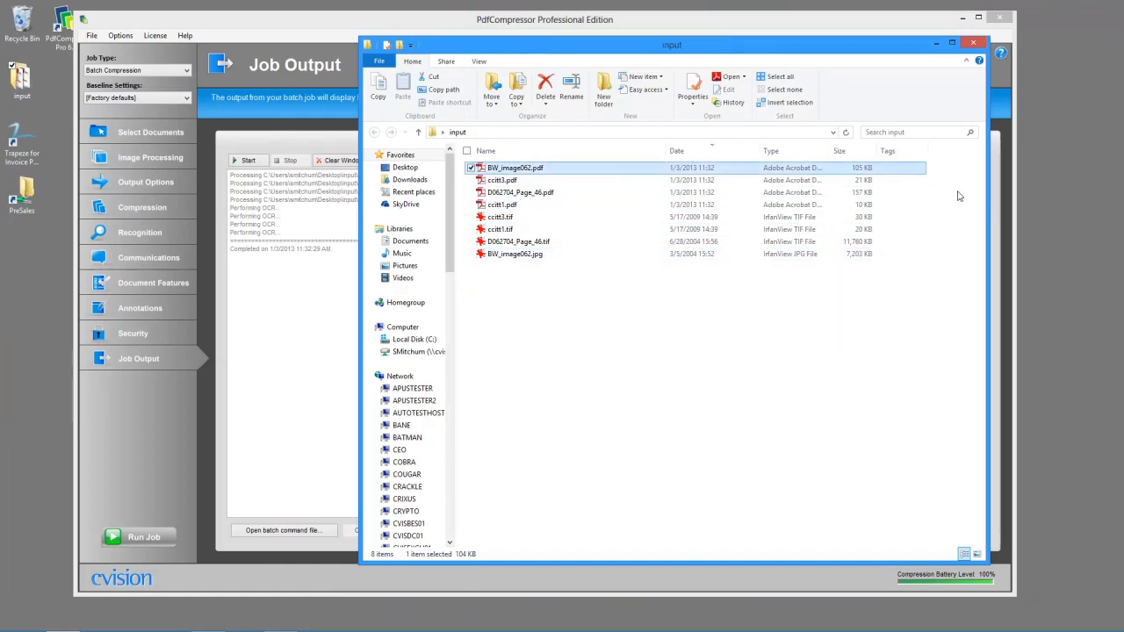
Open the original ccitt1.tif from the input folder and place its restored window beside the file list.
double_click(641, 230)
drag(560, 10, 232, 8)
click(406, 7)
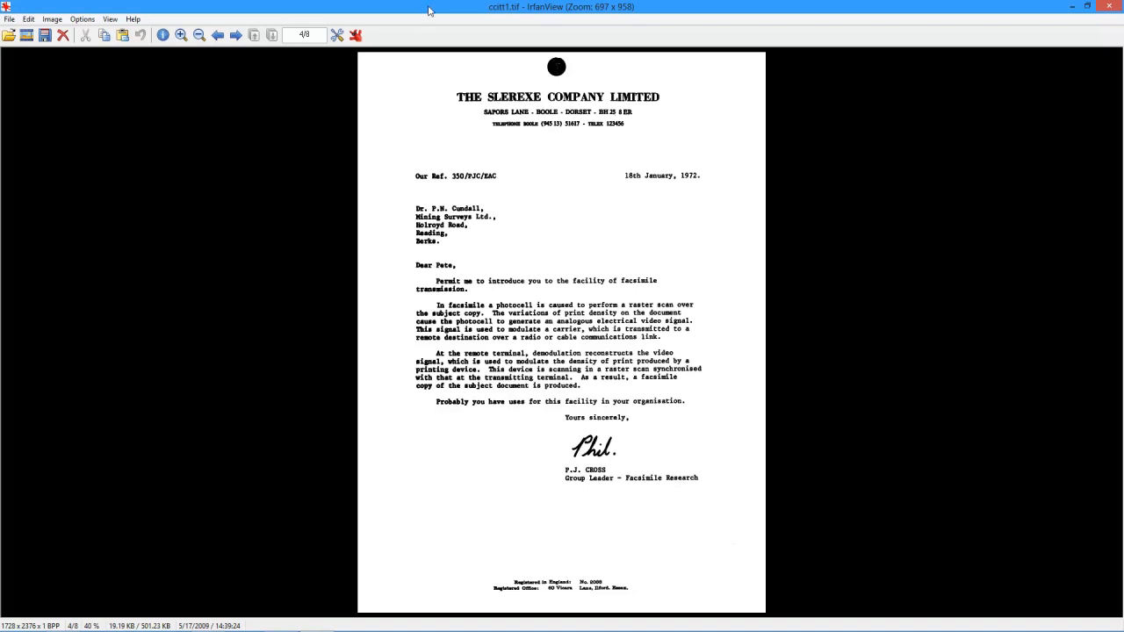
click(1087, 6)
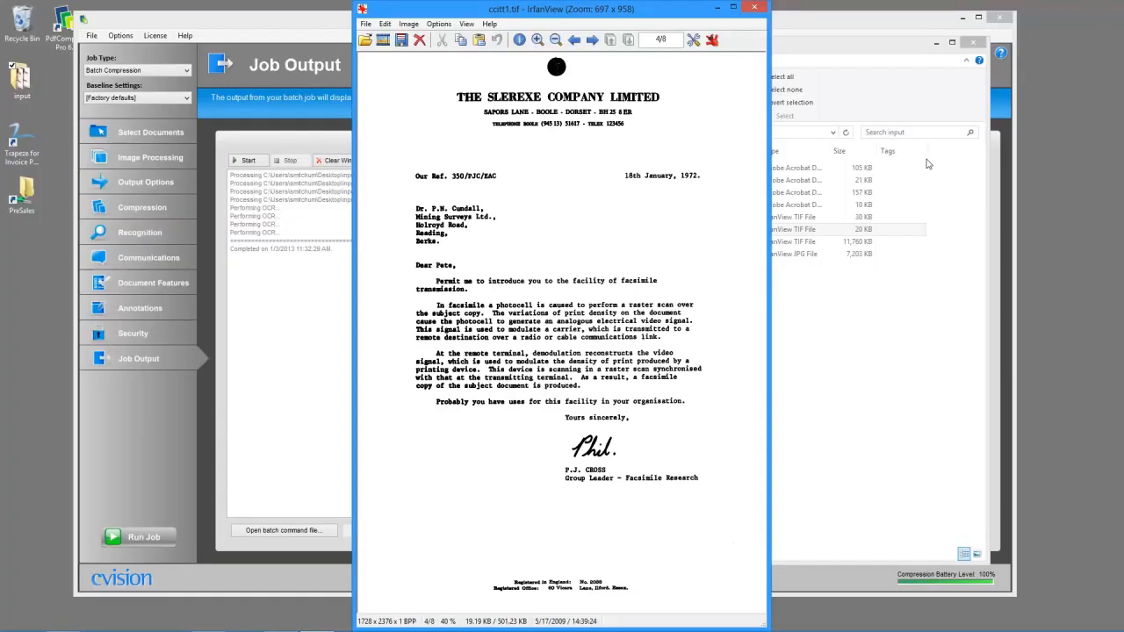
drag(618, 15, 340, 17)
Open the compressed ccitt1.pdf beside ccitt1.tif to compare their quality, and select all its recognized text.
click(675, 191)
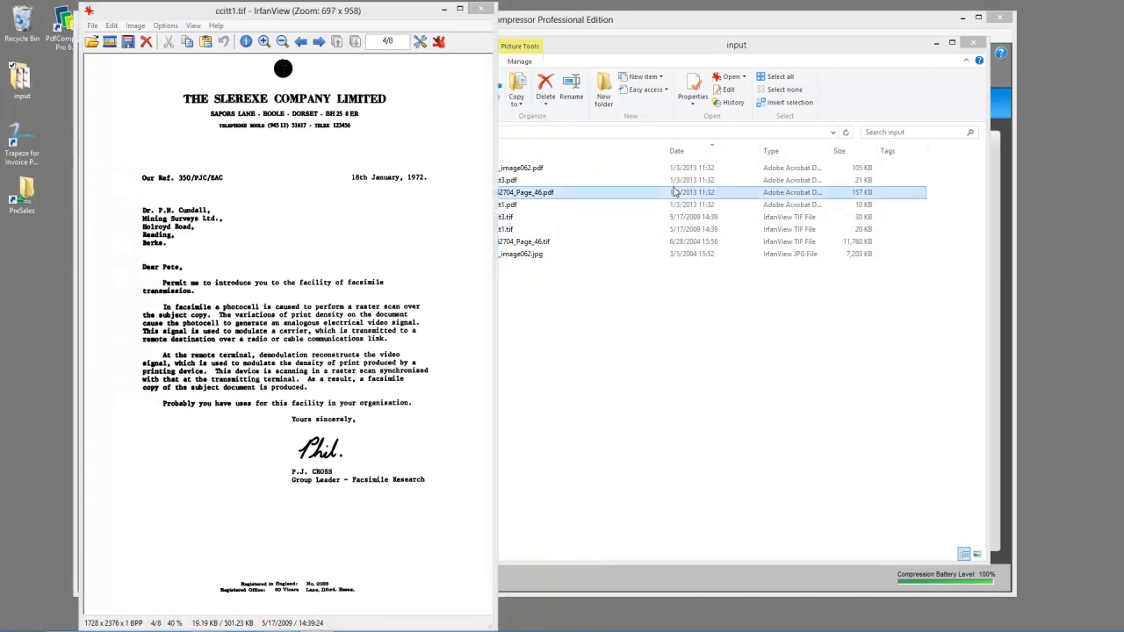
click(610, 203)
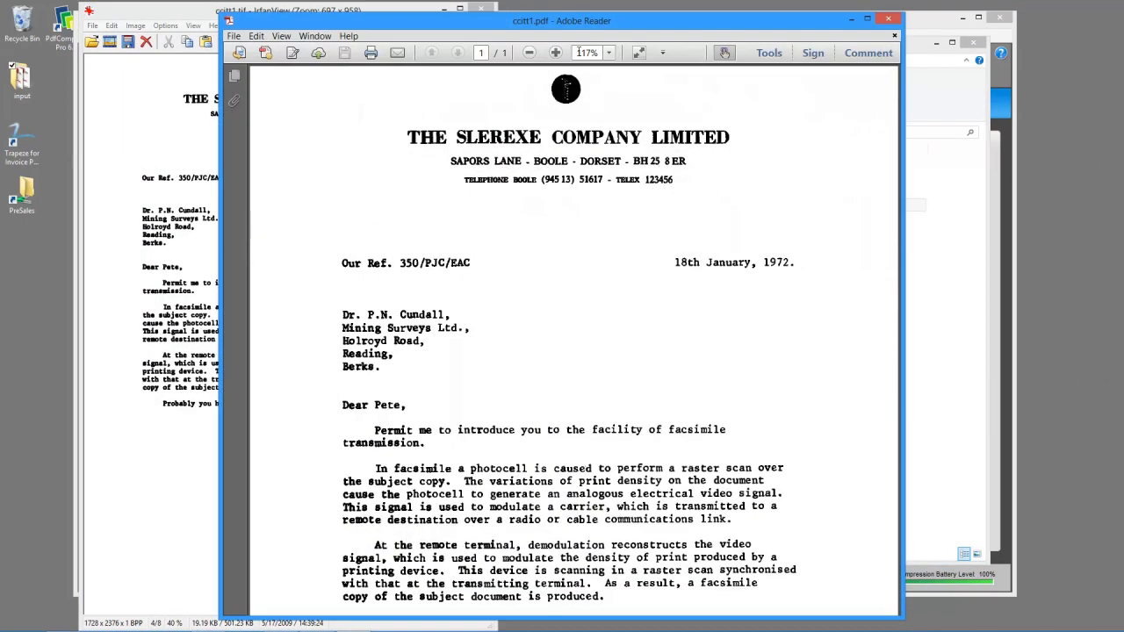
drag(566, 16, 812, 24)
click(208, 203)
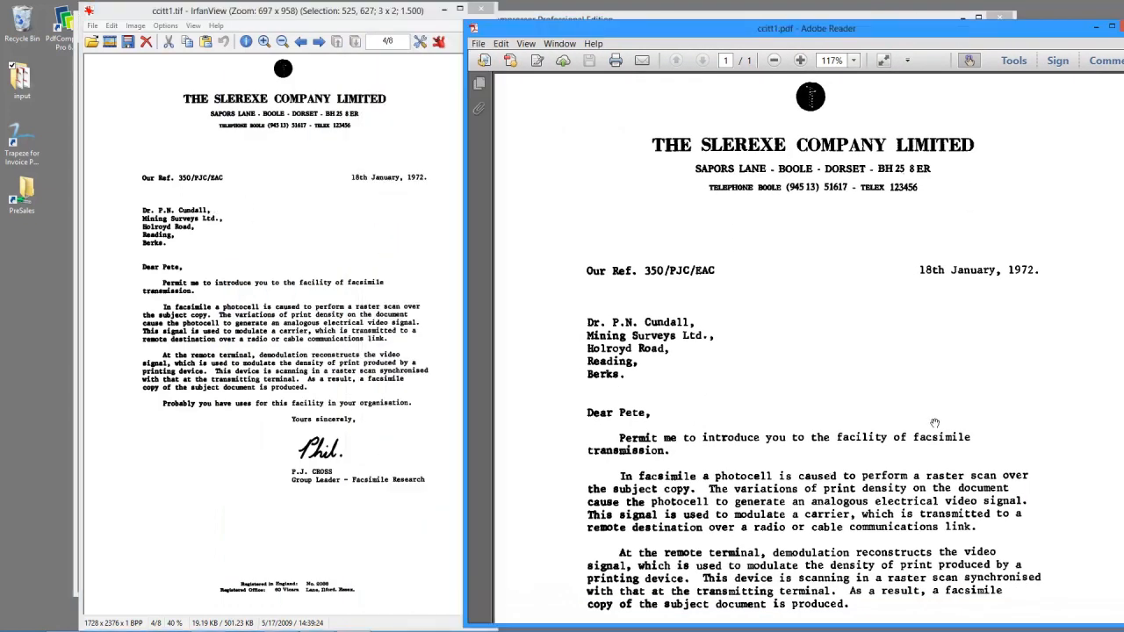
key(ctrl+a)
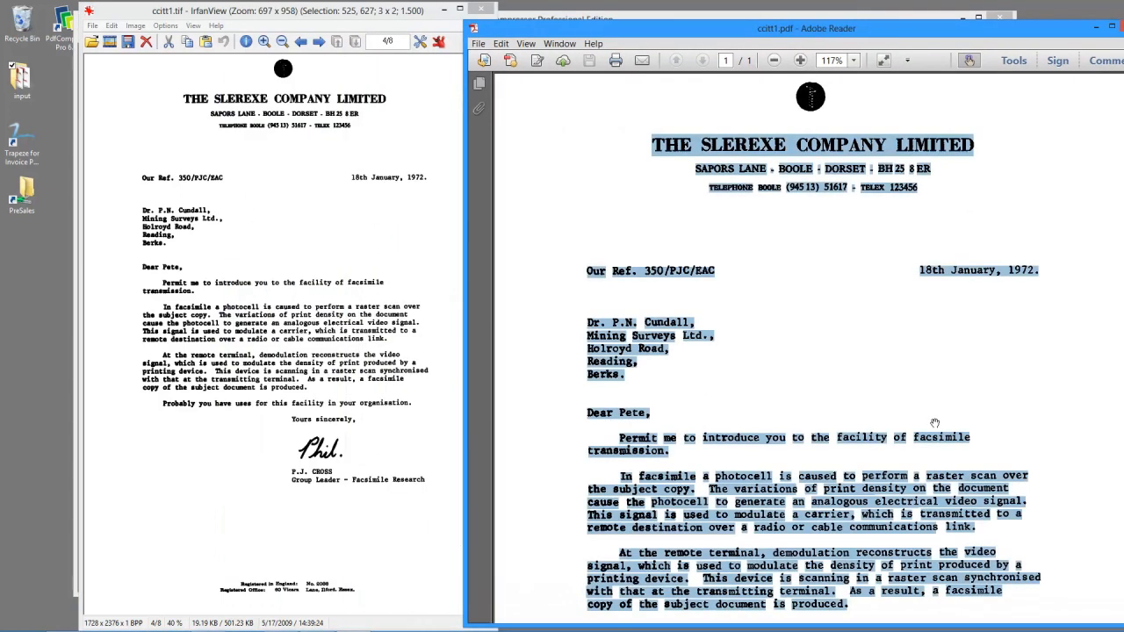
Close ccitt1.pdf and ccitt1.tif, and switch back to the PdfCompressor job output.
drag(834, 41, 479, 42)
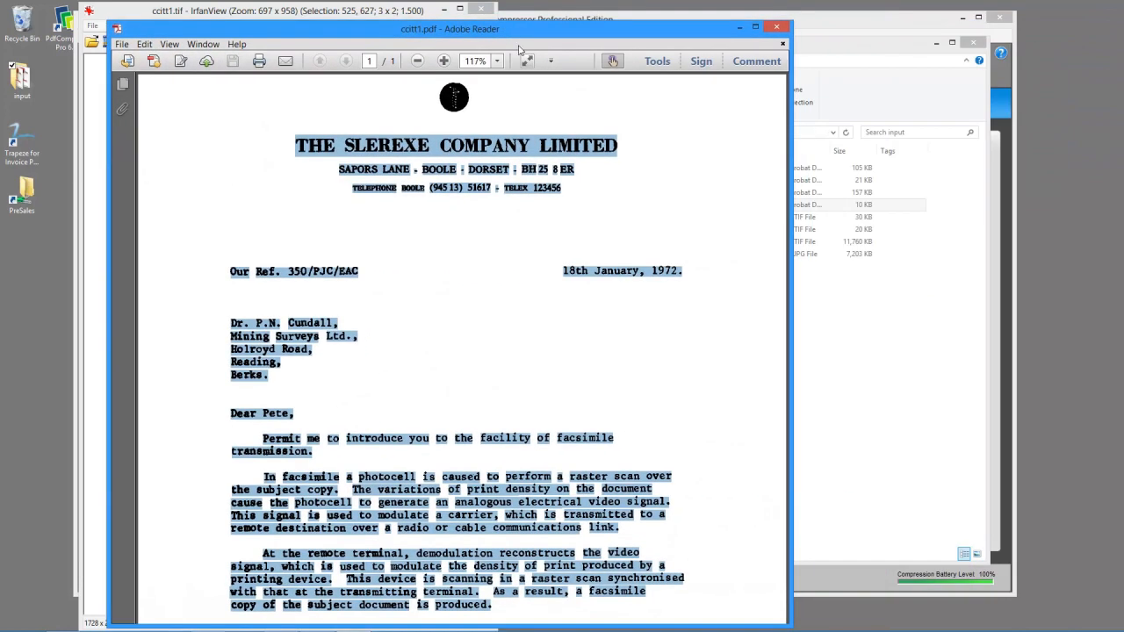
click(772, 29)
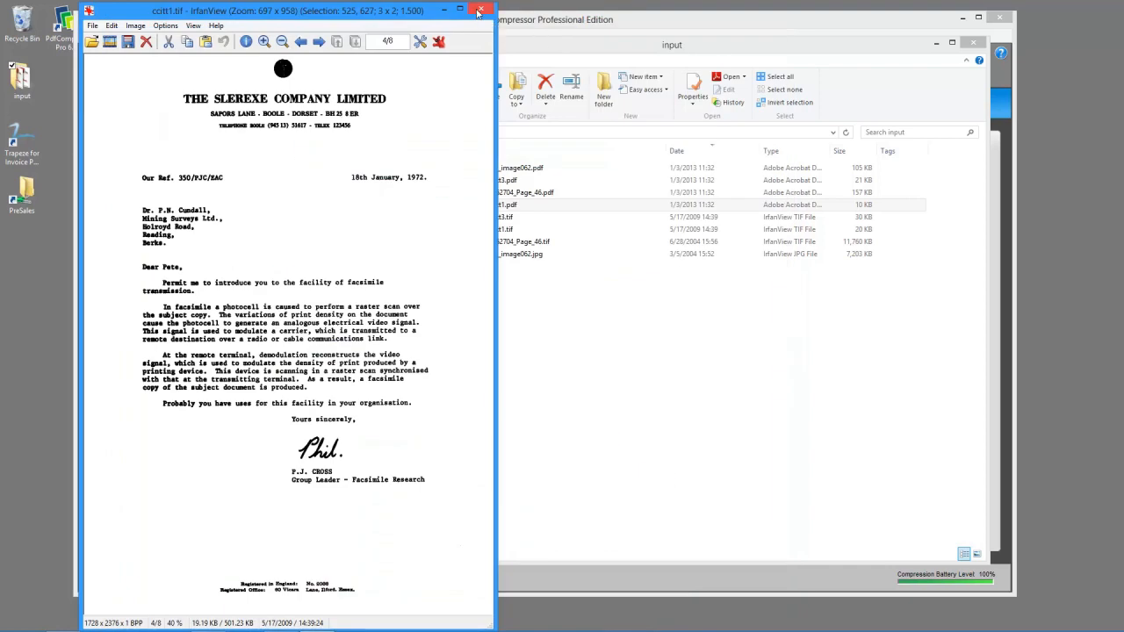
click(479, 11)
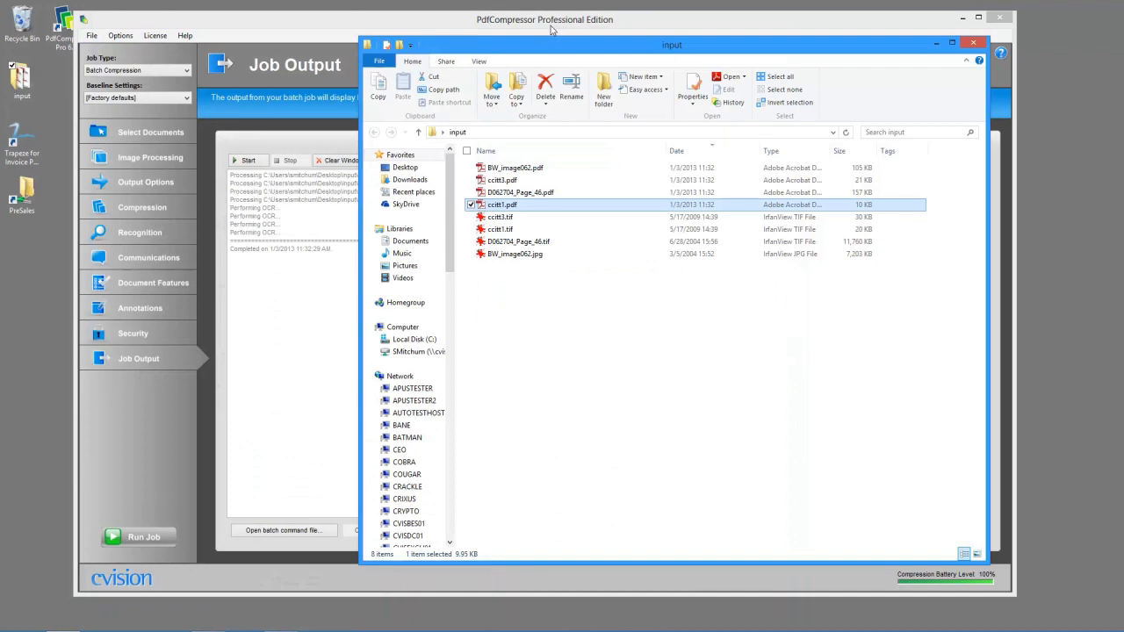
click(551, 30)
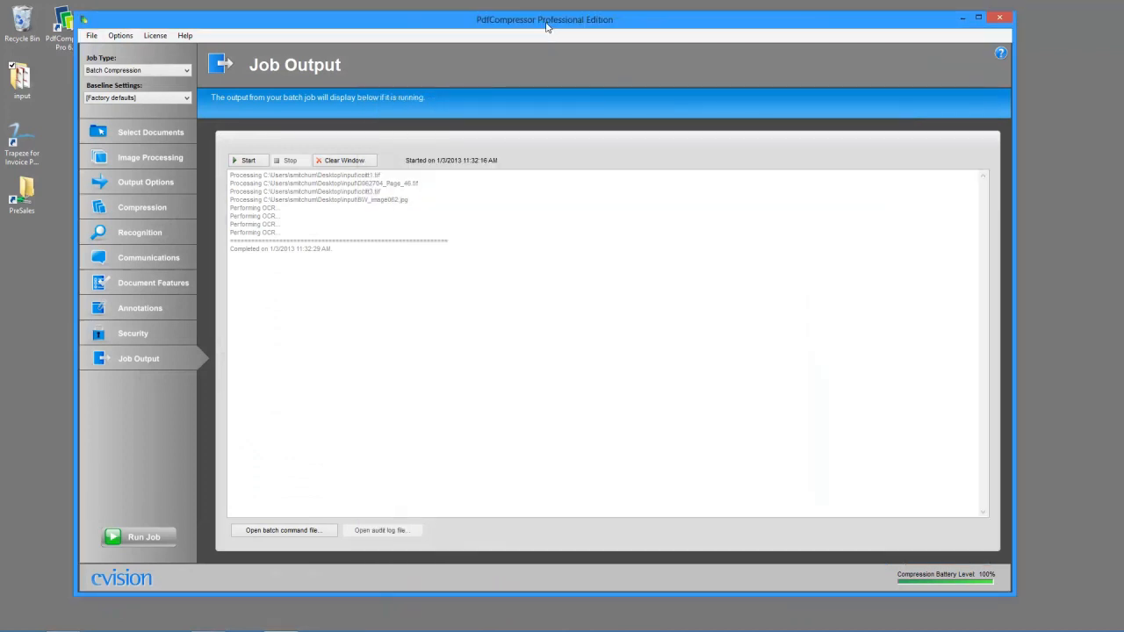